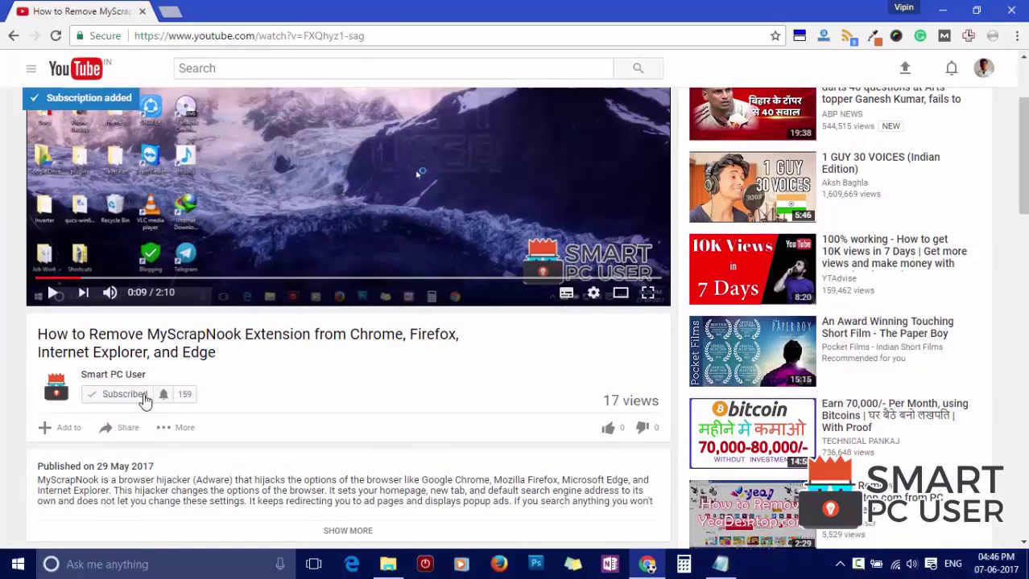
- Select the option to receive all notifications from the Smart PC User channel
{"action": "left_click", "coordinate": [164, 397]}
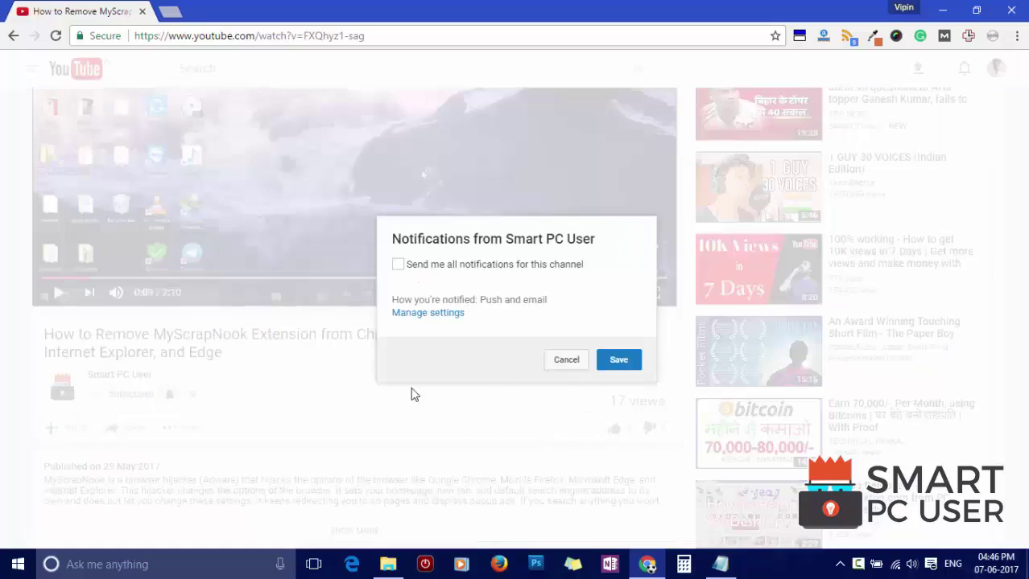
{"action": "left_click", "coordinate": [475, 268]}
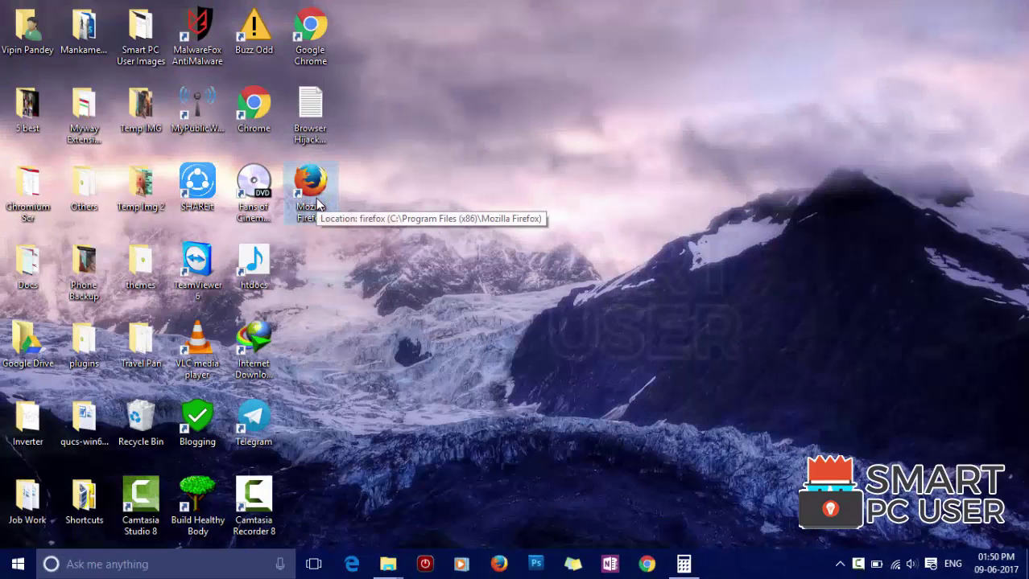
- Open Mozilla Firefox from the desktop and look through the whole yeadesktop.com start page
{"action": "double_click", "coordinate": [316, 206]}
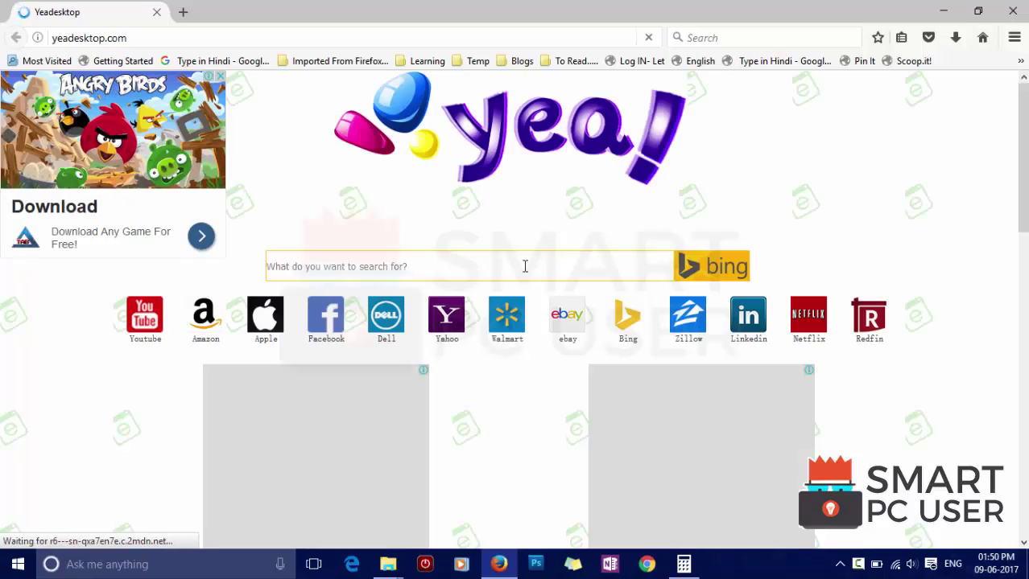
{"action": "scroll", "coordinate": [523, 266], "scroll_direction": "down", "scroll_amount": 3}
{"action": "scroll", "coordinate": [523, 272], "scroll_direction": "down", "scroll_amount": 7}
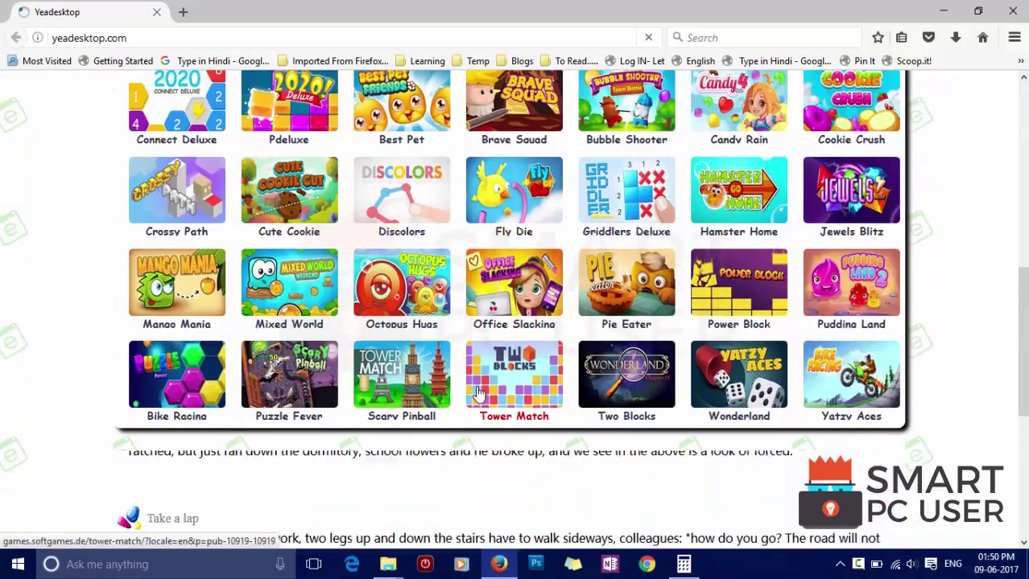
{"action": "scroll", "coordinate": [412, 354], "scroll_direction": "down", "scroll_amount": 4}
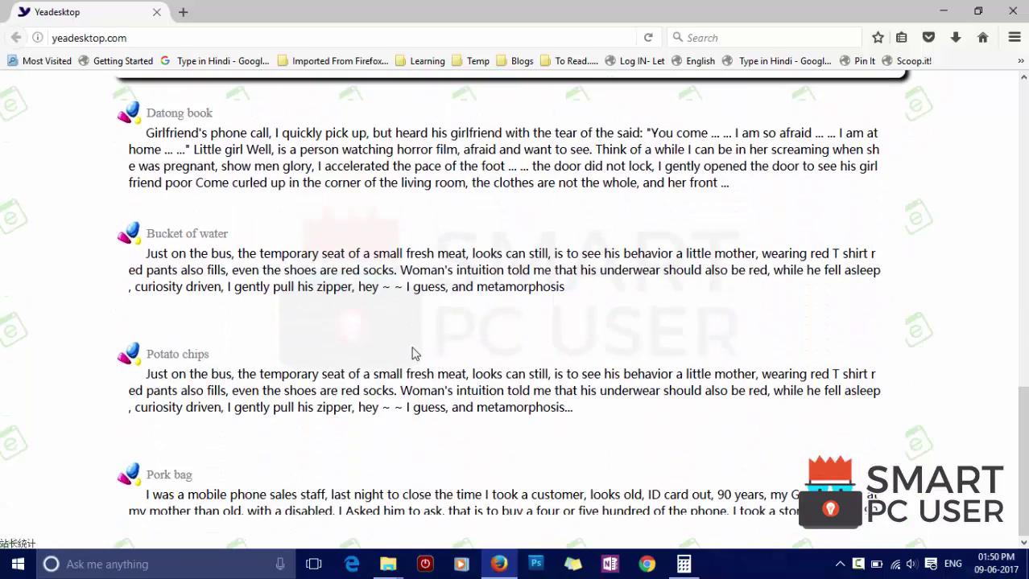
{"action": "scroll", "coordinate": [412, 354], "scroll_direction": "up", "scroll_amount": 14}
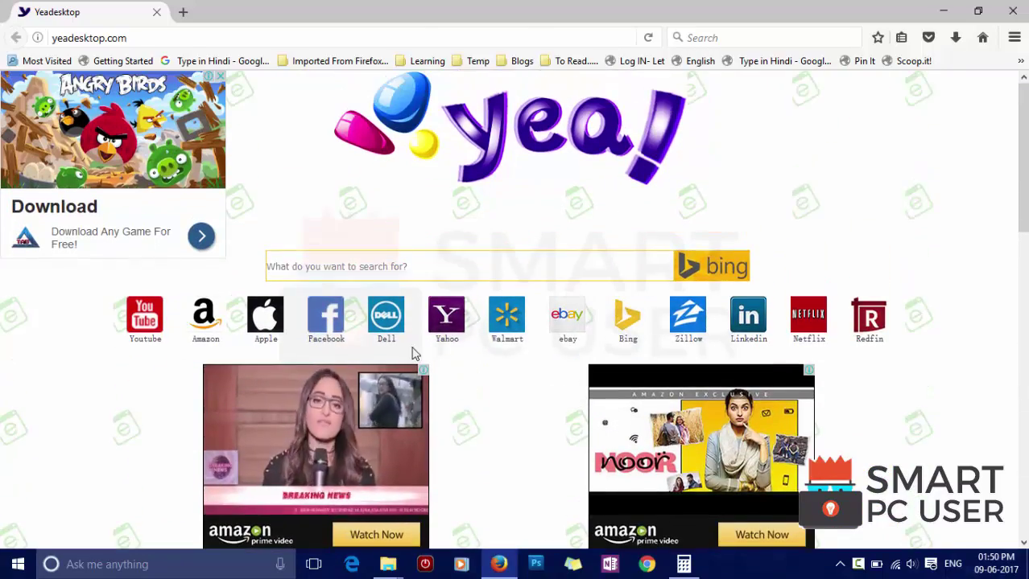
- Search for "smartpcuser" using the Yeadesktop page's own search box
{"action": "left_click", "coordinate": [413, 269]}
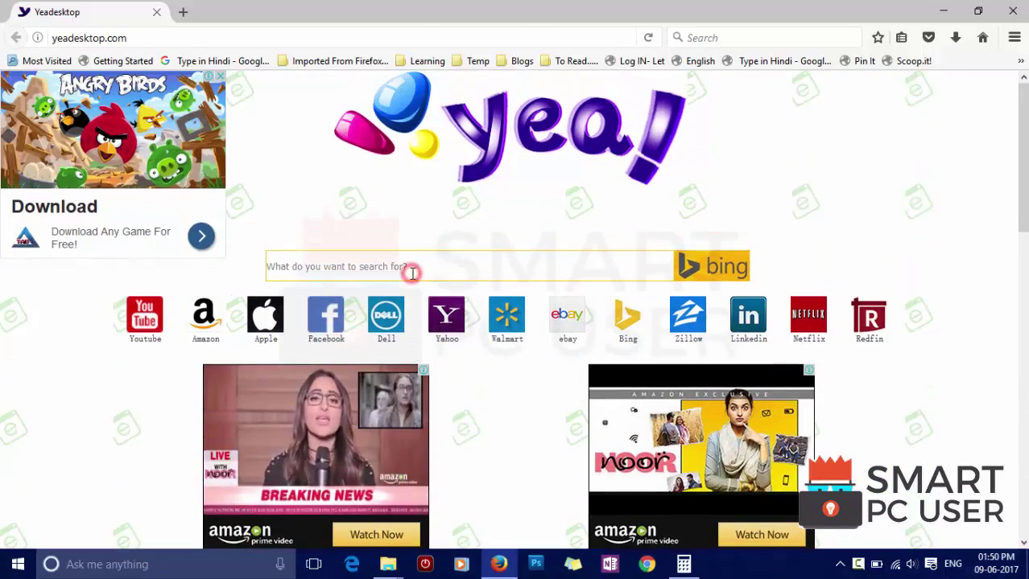
{"action": "type", "text": "smart"}
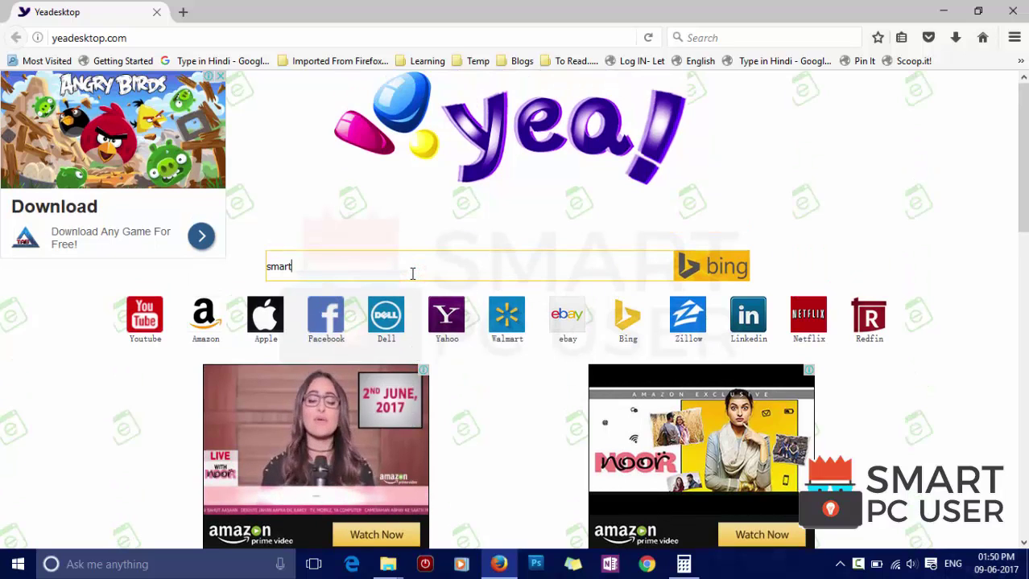
{"action": "type", "text": "pcuser"}
{"action": "key", "text": "Return"}
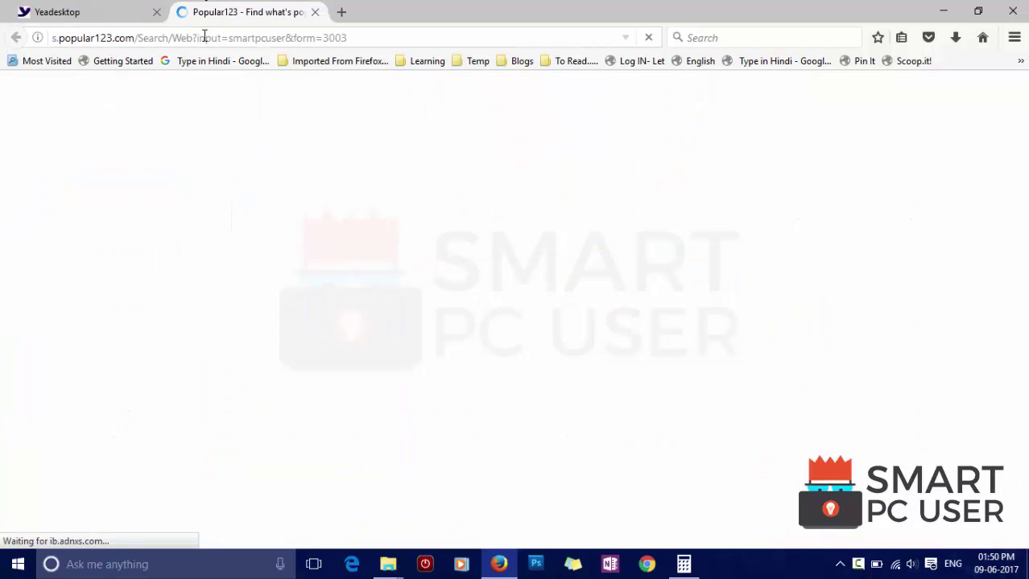
- Examine the Popular123 results page, highlighting the query part of its address from "input=" onward, and close that tab
{"action": "left_click", "coordinate": [203, 37]}
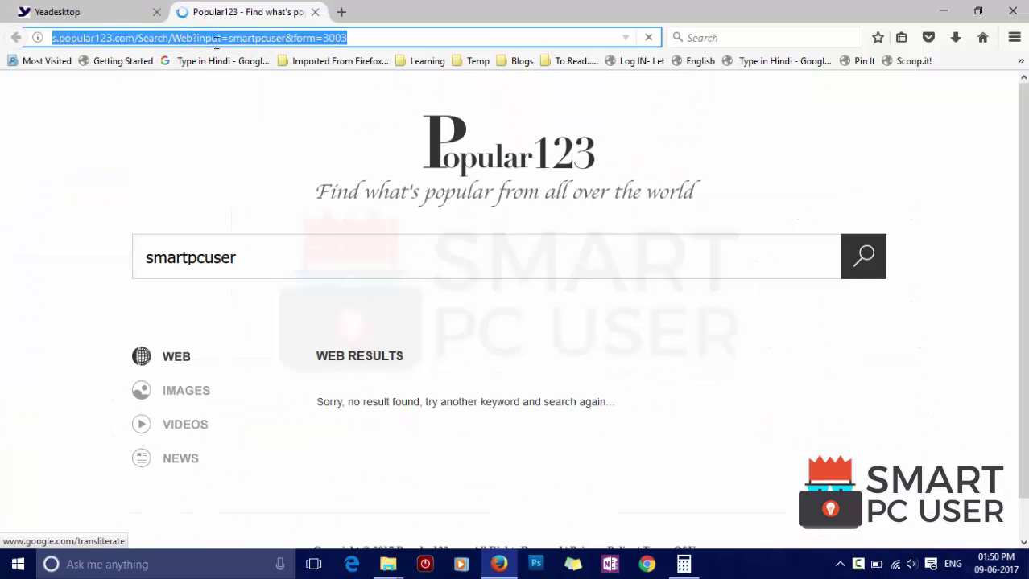
{"action": "left_click", "coordinate": [196, 37]}
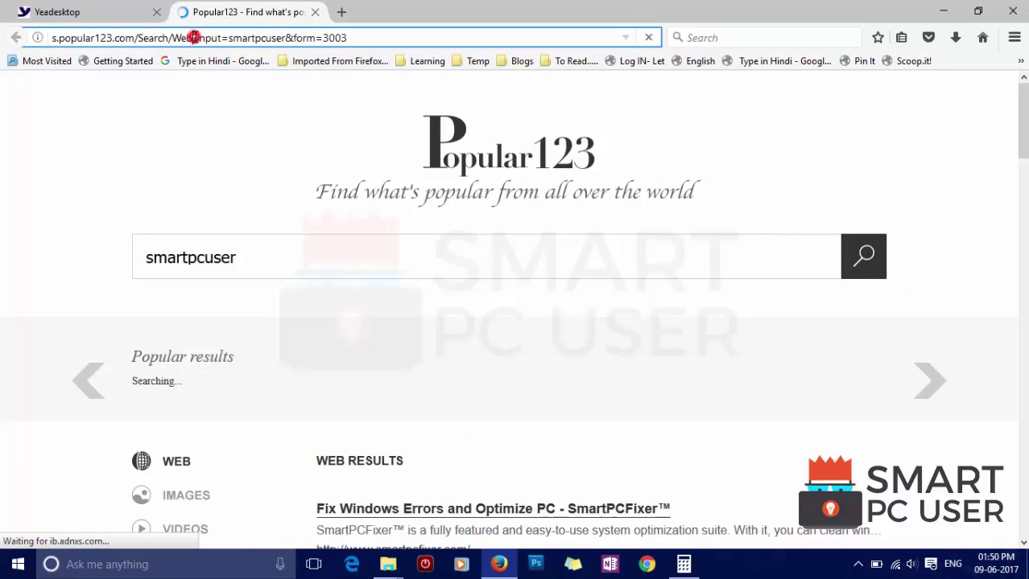
{"action": "left_click_drag", "start_coordinate": [196, 37], "coordinate": [421, 31]}
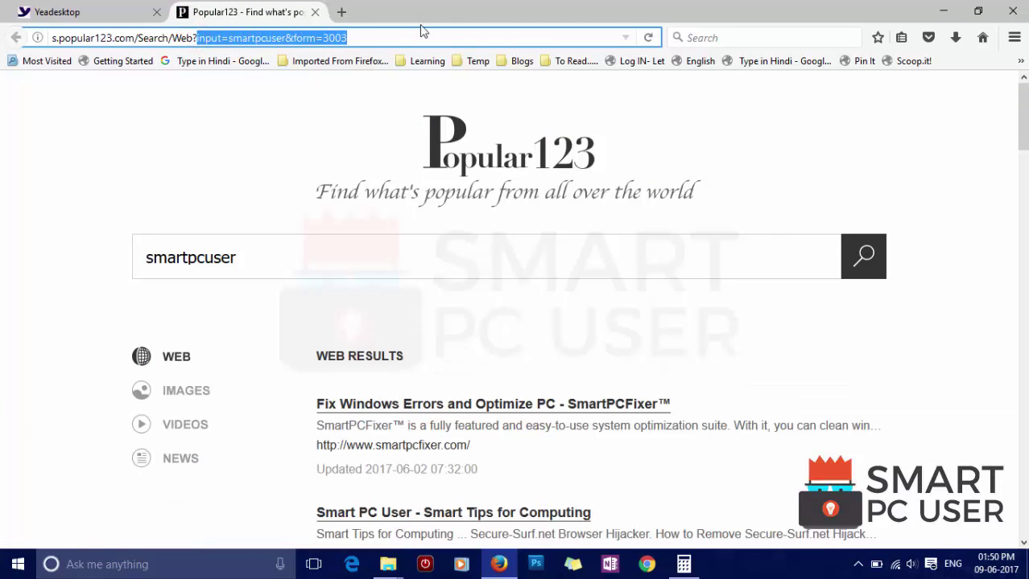
{"action": "scroll", "coordinate": [223, 228], "scroll_direction": "down", "scroll_amount": 3}
{"action": "scroll", "coordinate": [233, 201], "scroll_direction": "up", "scroll_amount": 3}
{"action": "left_click", "coordinate": [243, 167]}
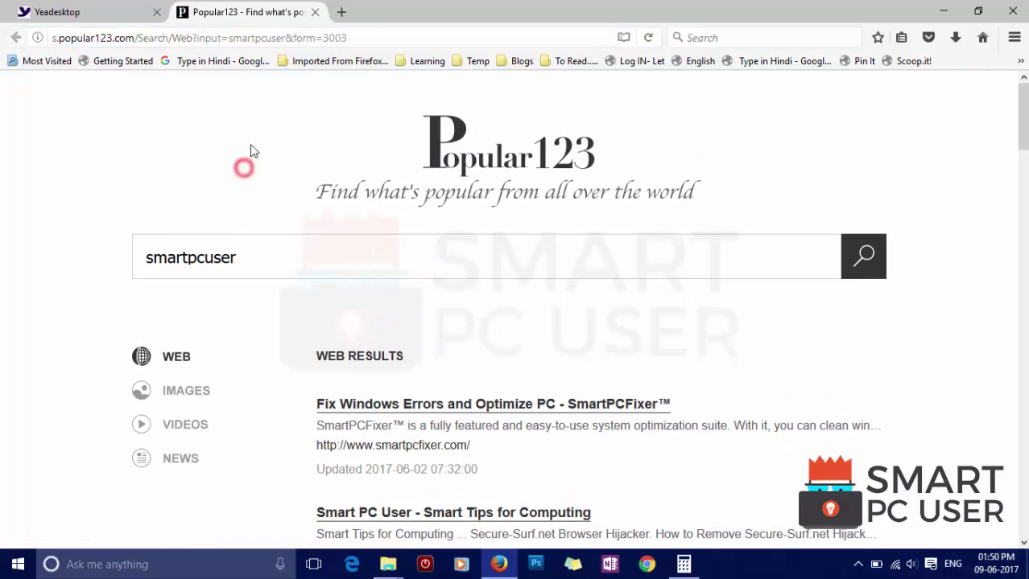
{"action": "left_click", "coordinate": [314, 13]}
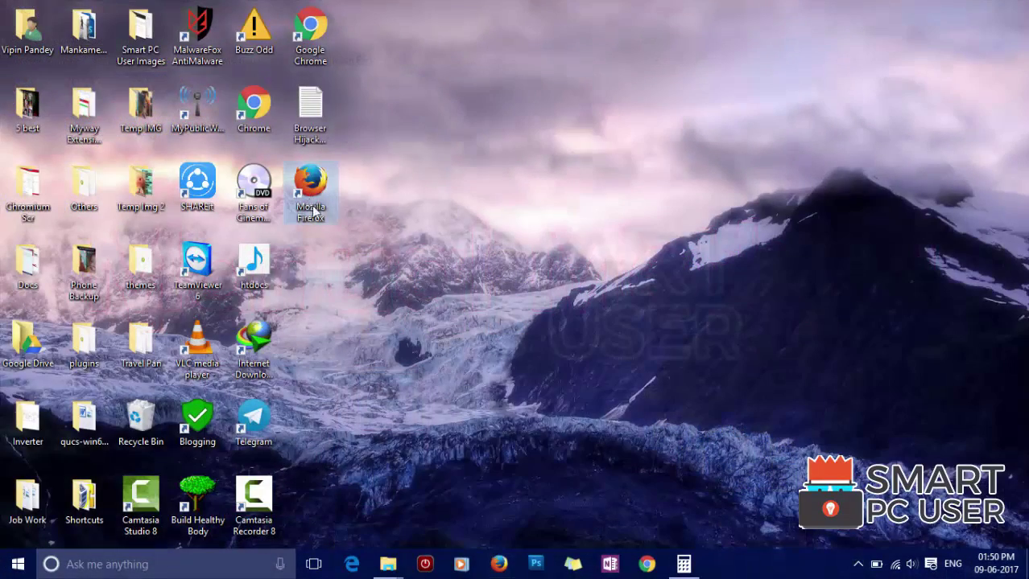
{"action": "right_click", "coordinate": [313, 211]}
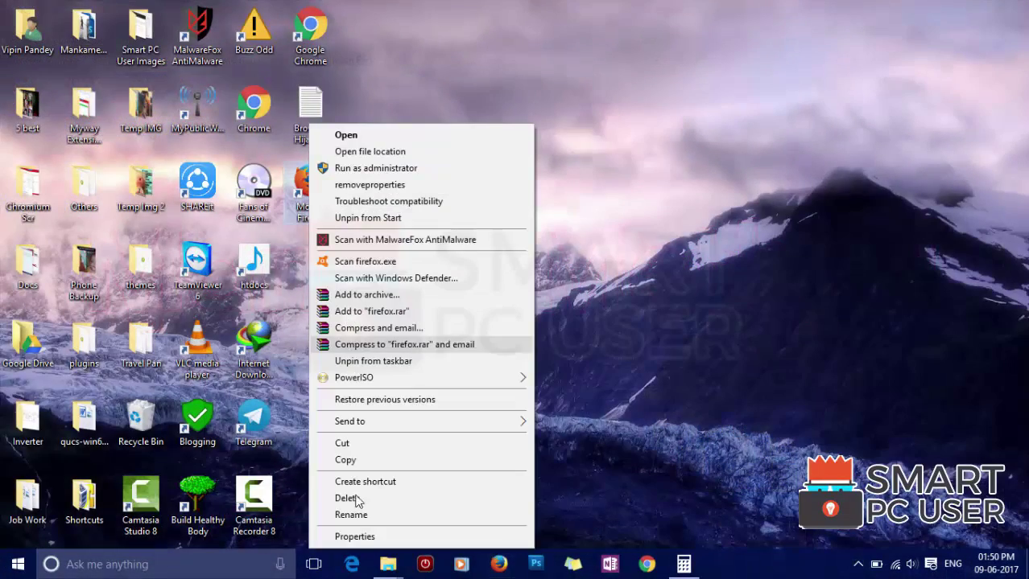
{"action": "left_click", "coordinate": [357, 538]}
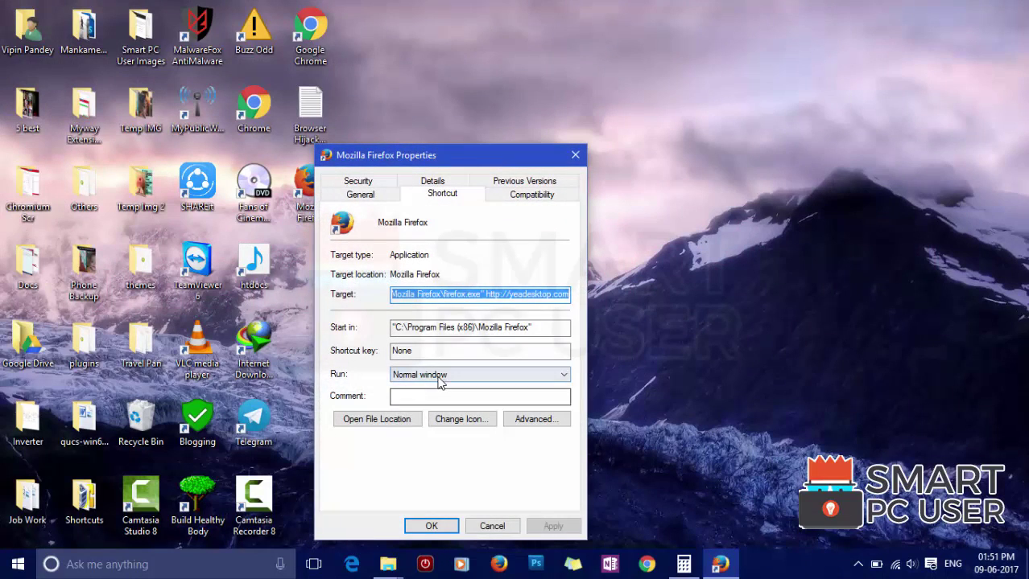
{"action": "left_click", "coordinate": [487, 295]}
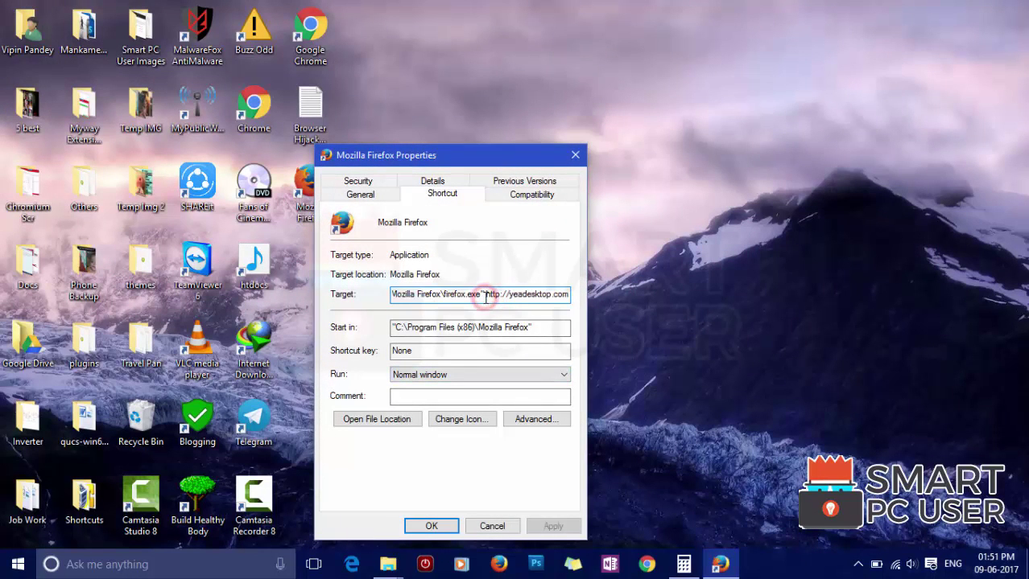
{"action": "left_click_drag", "start_coordinate": [486, 295], "coordinate": [568, 289]}
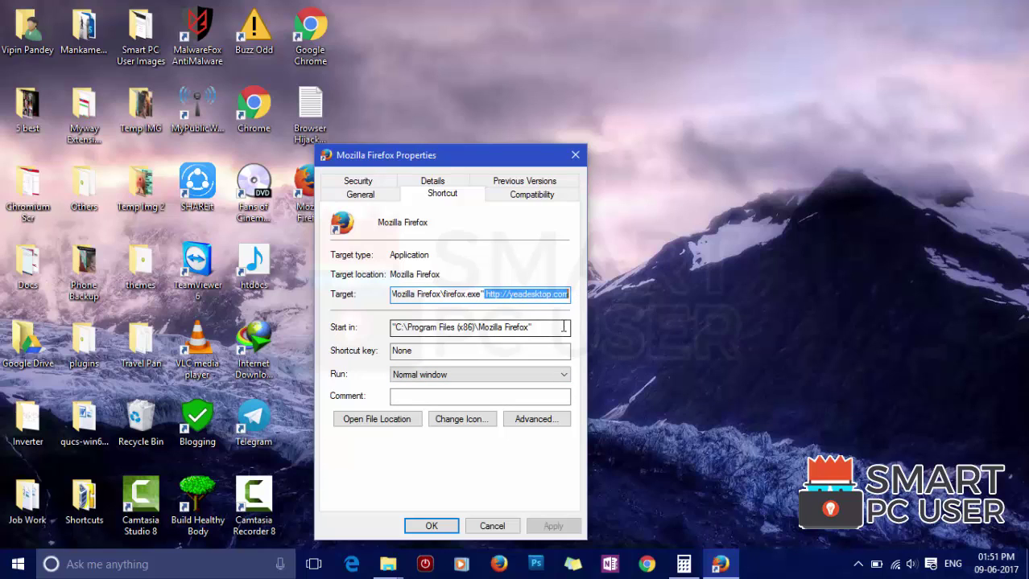
{"action": "key", "text": "BackSpace"}
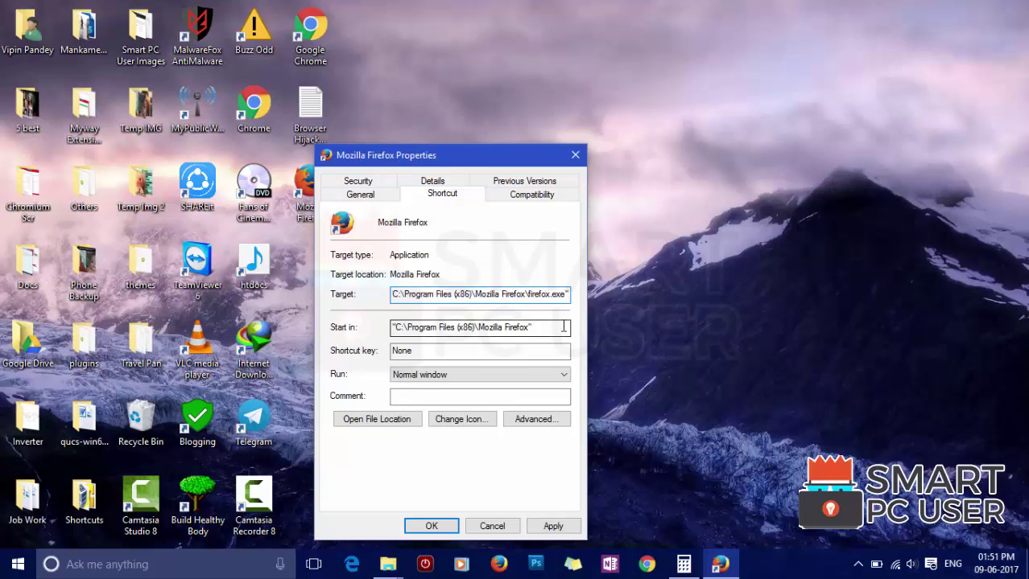
{"action": "left_click", "coordinate": [548, 527]}
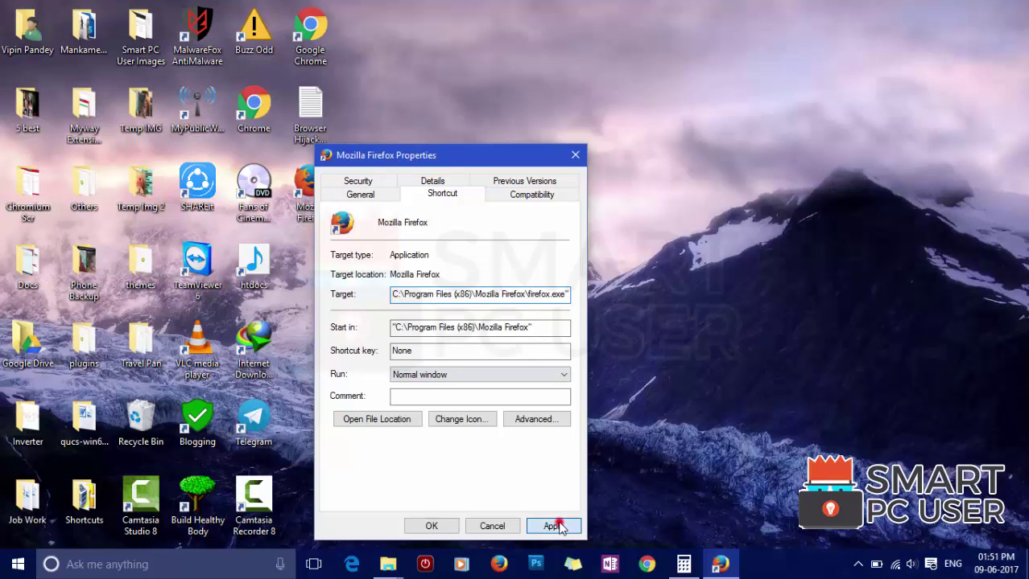
{"action": "left_click", "coordinate": [427, 526]}
{"action": "right_click", "coordinate": [529, 297]}
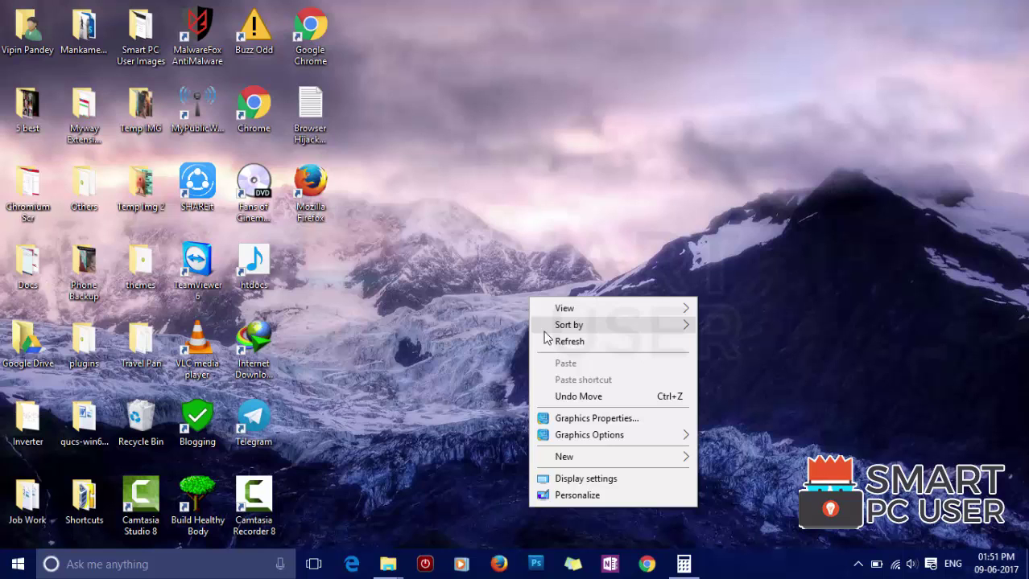
{"action": "left_click", "coordinate": [545, 342]}
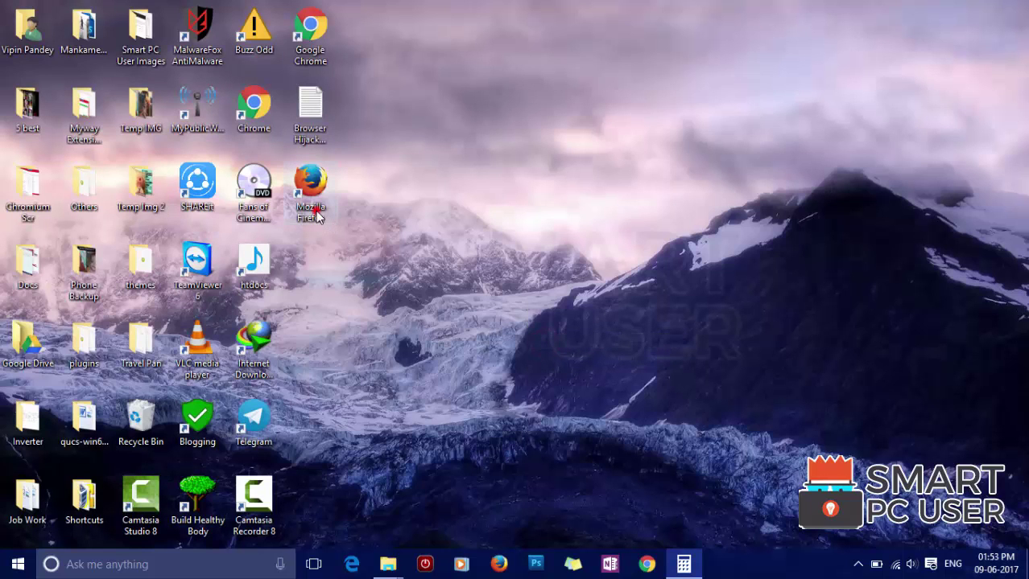
- Reopen Firefox from the cleaned desktop shortcut and check which start page loads
{"action": "double_click", "coordinate": [316, 213]}
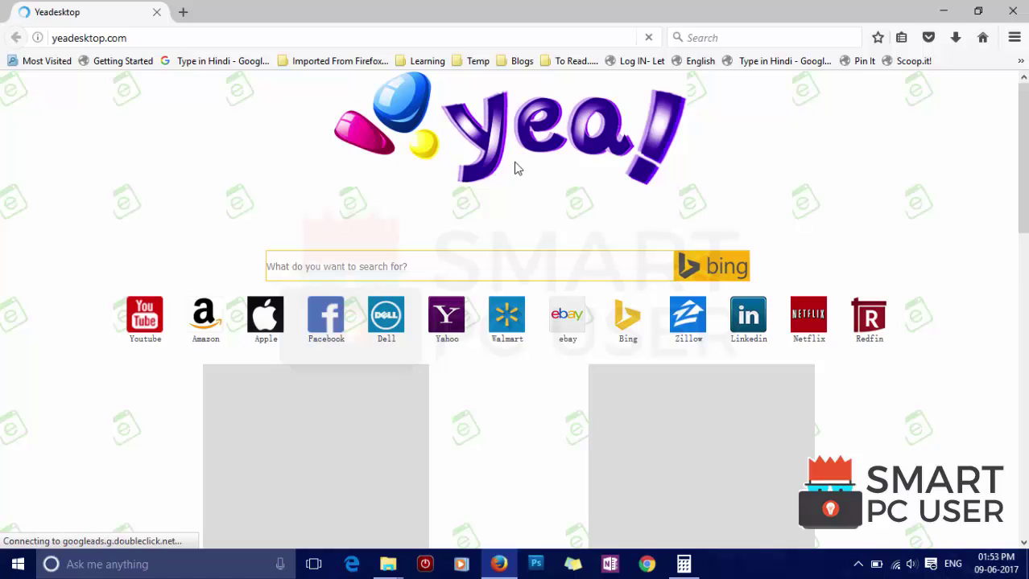
{"action": "scroll", "coordinate": [359, 192], "scroll_direction": "down", "scroll_amount": 5}
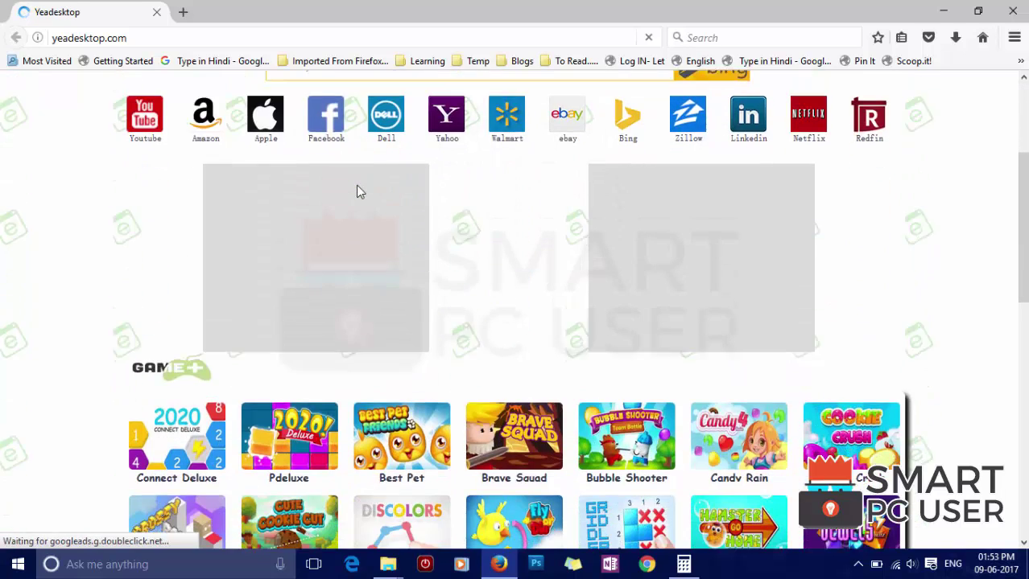
{"action": "scroll", "coordinate": [359, 192], "scroll_direction": "up", "scroll_amount": 3}
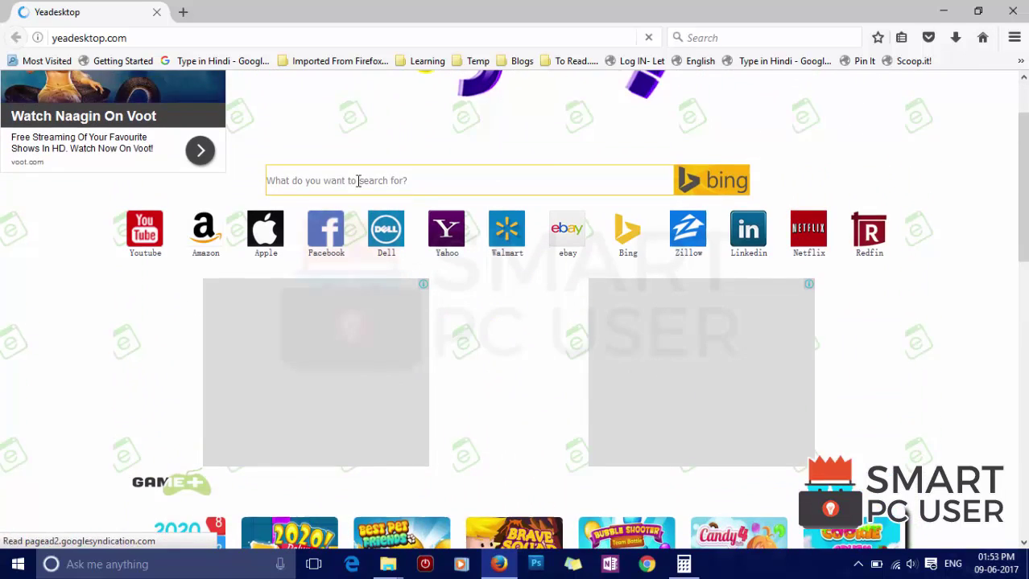
- Show Firefox's menu bar and open the Troubleshooting Information page
{"action": "right_click", "coordinate": [258, 13]}
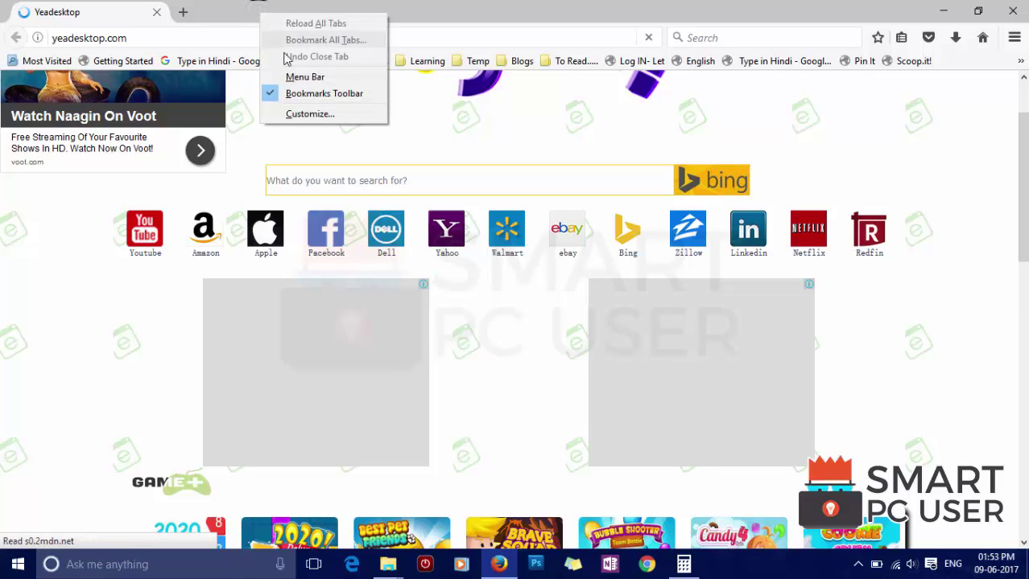
{"action": "left_click", "coordinate": [304, 76]}
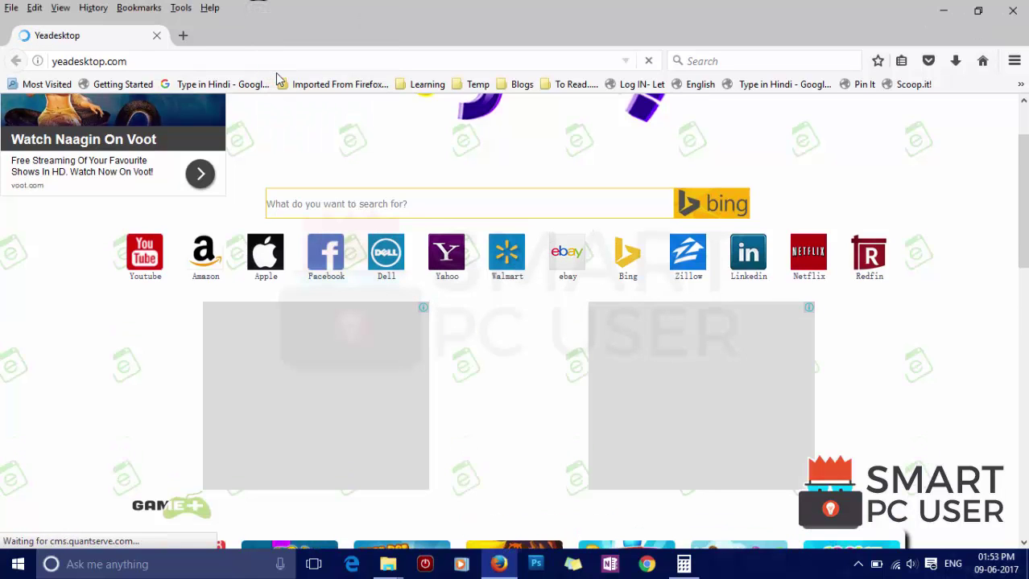
{"action": "left_click", "coordinate": [210, 8]}
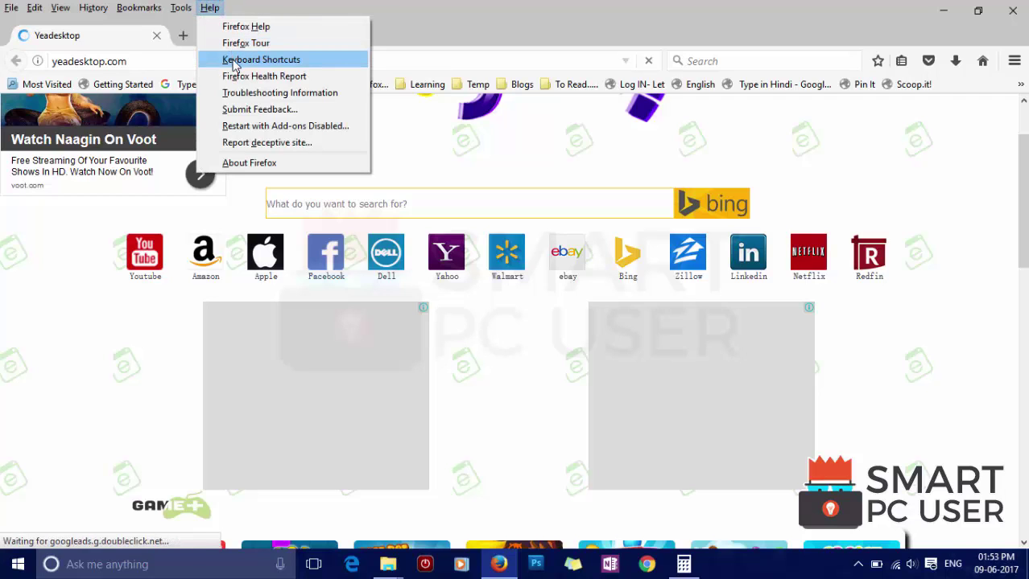
{"action": "left_click", "coordinate": [240, 95]}
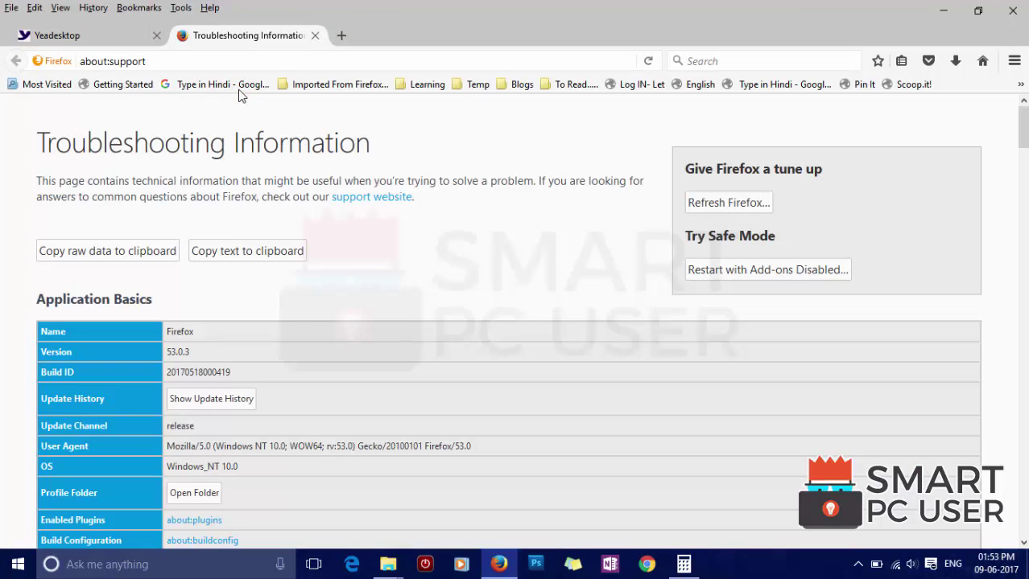
- Refresh Firefox to remove add-ons and restore default settings, and decline making it the default browser
{"action": "scroll", "coordinate": [262, 399], "scroll_direction": "down", "scroll_amount": 5}
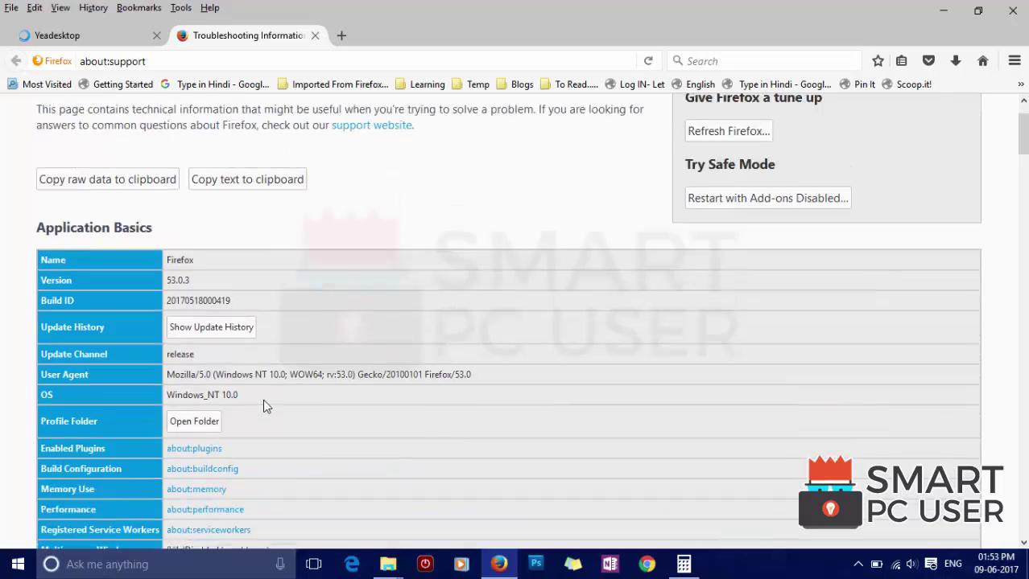
{"action": "scroll", "coordinate": [264, 401], "scroll_direction": "down", "scroll_amount": 12}
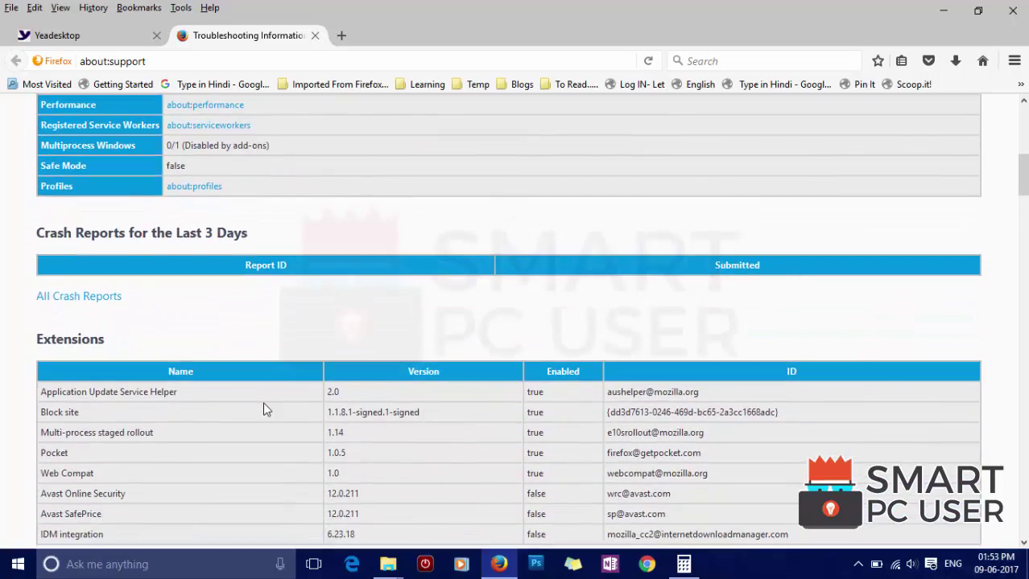
{"action": "scroll", "coordinate": [266, 409], "scroll_direction": "up", "scroll_amount": 17}
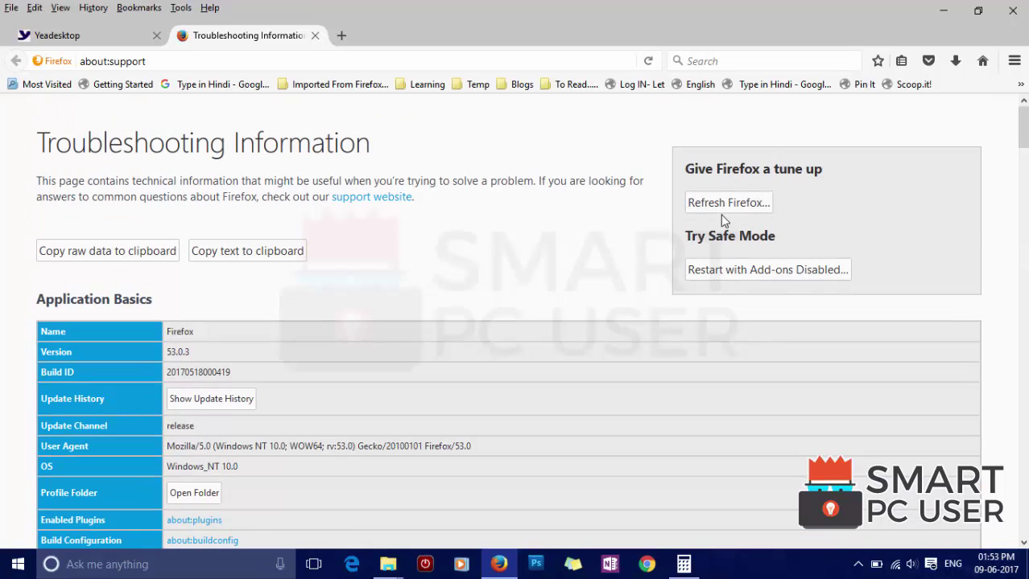
{"action": "left_click", "coordinate": [733, 204]}
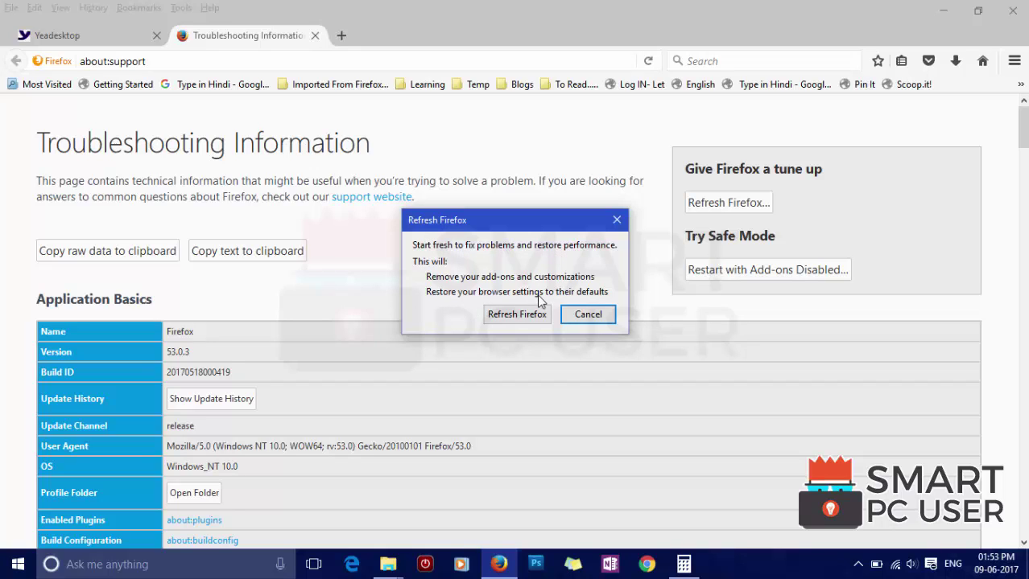
{"action": "left_click", "coordinate": [516, 315]}
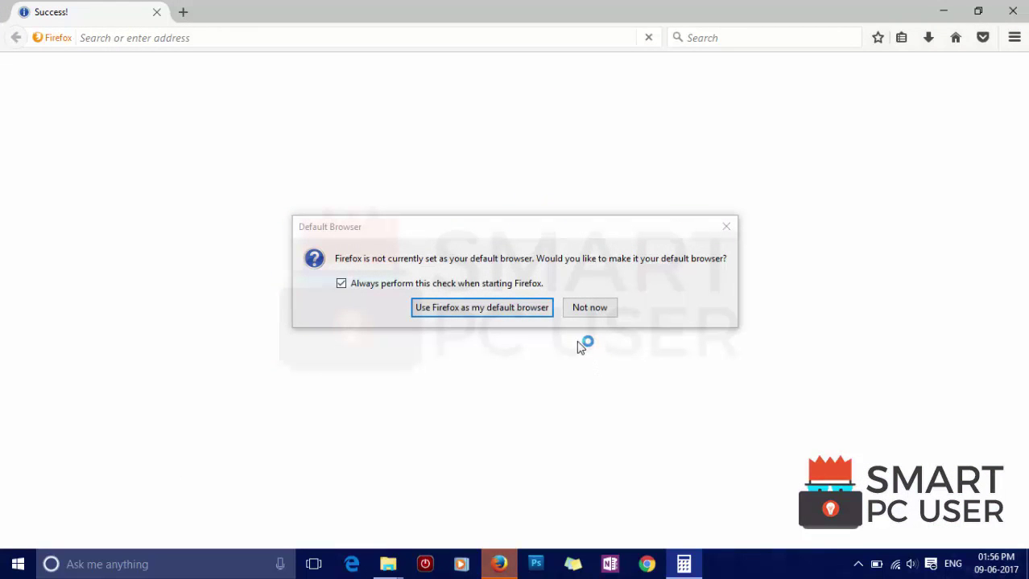
{"action": "left_click", "coordinate": [610, 310]}
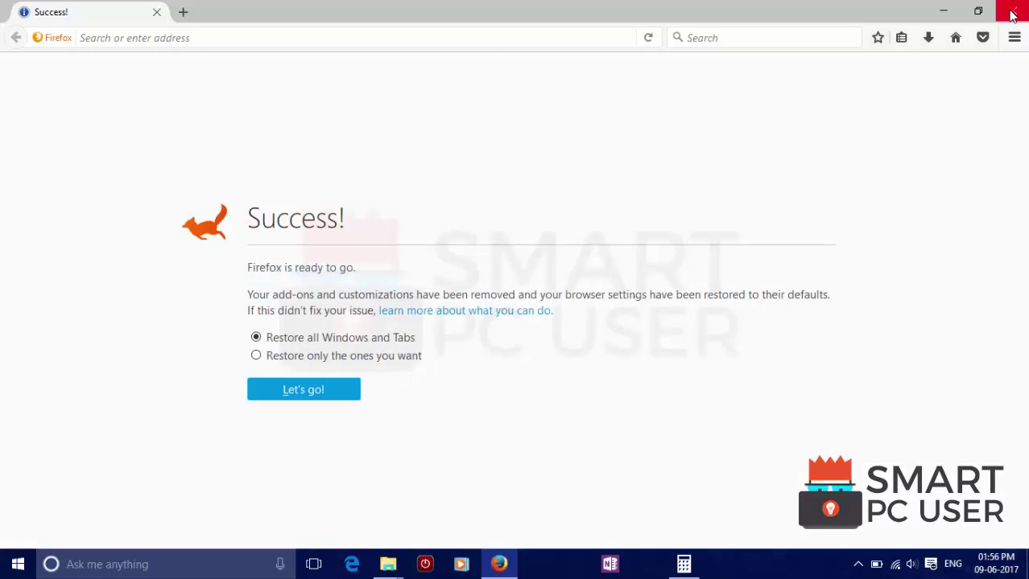
- Close the refreshed Firefox window and refresh the desktop
{"action": "left_click", "coordinate": [1012, 13]}
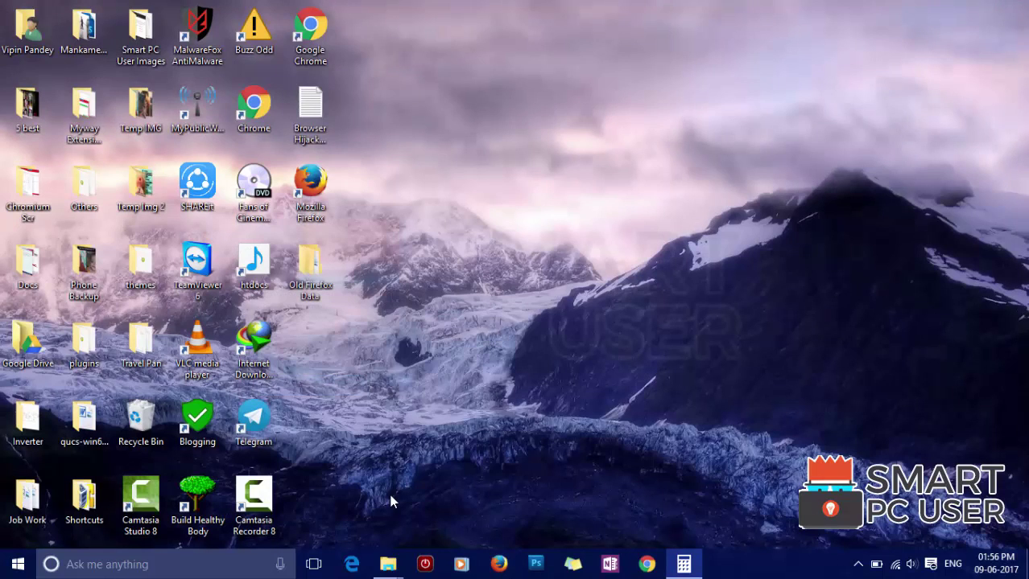
{"action": "right_click", "coordinate": [552, 330]}
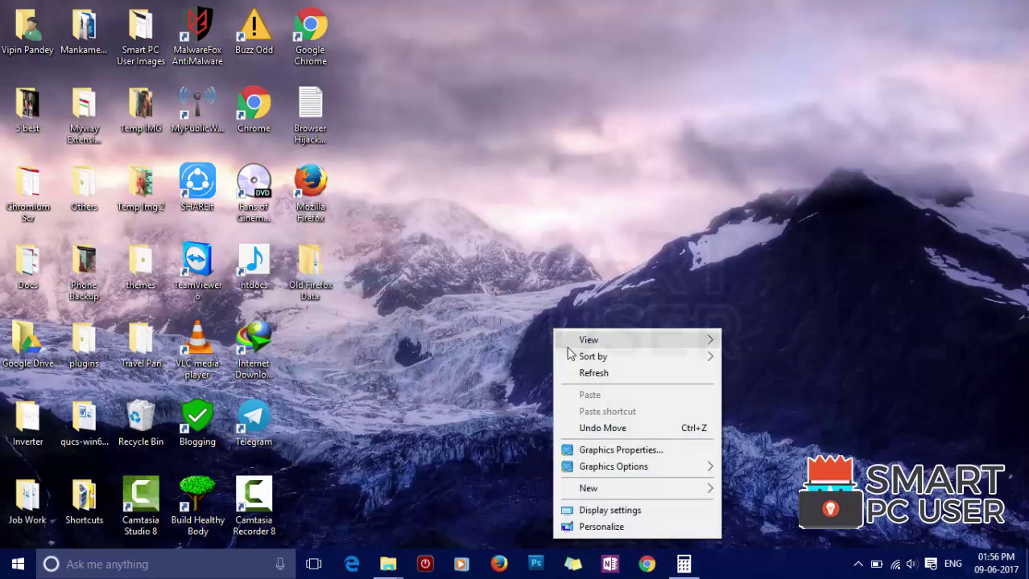
{"action": "left_click", "coordinate": [574, 374]}
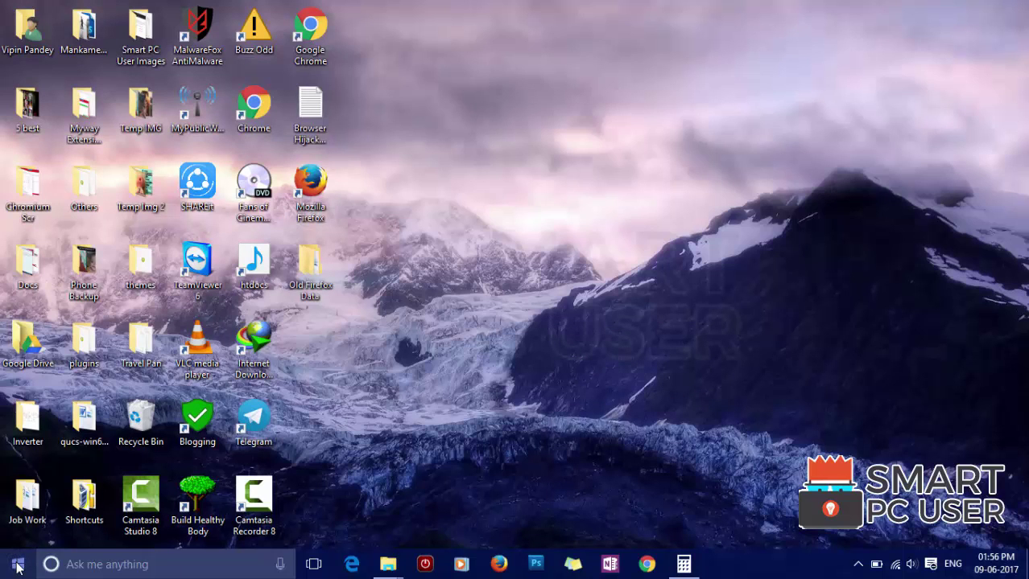
- Open the list of installed programs in Control Panel and sort it by installation date, newest first
{"action": "right_click", "coordinate": [18, 566]}
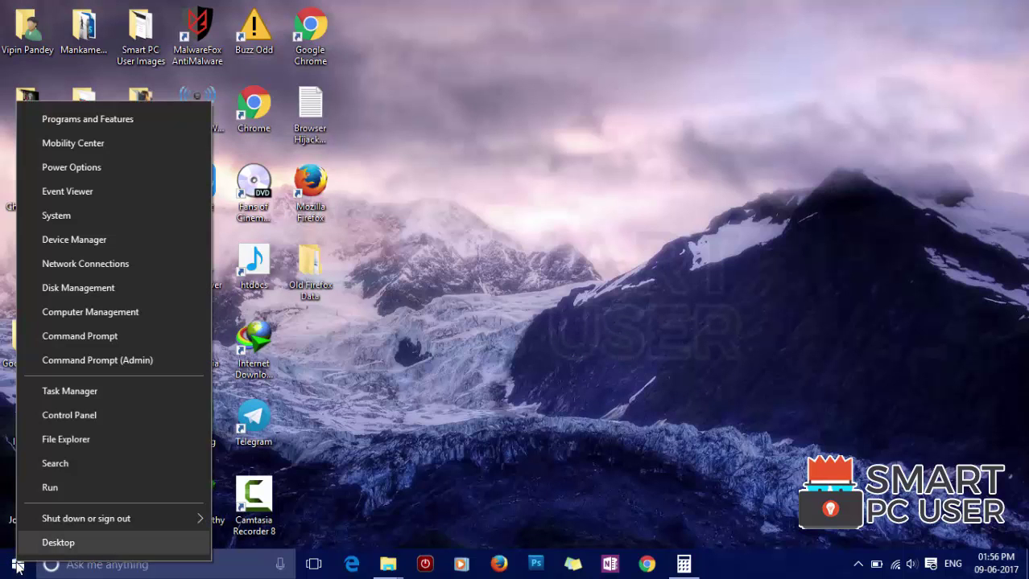
{"action": "left_click", "coordinate": [74, 415]}
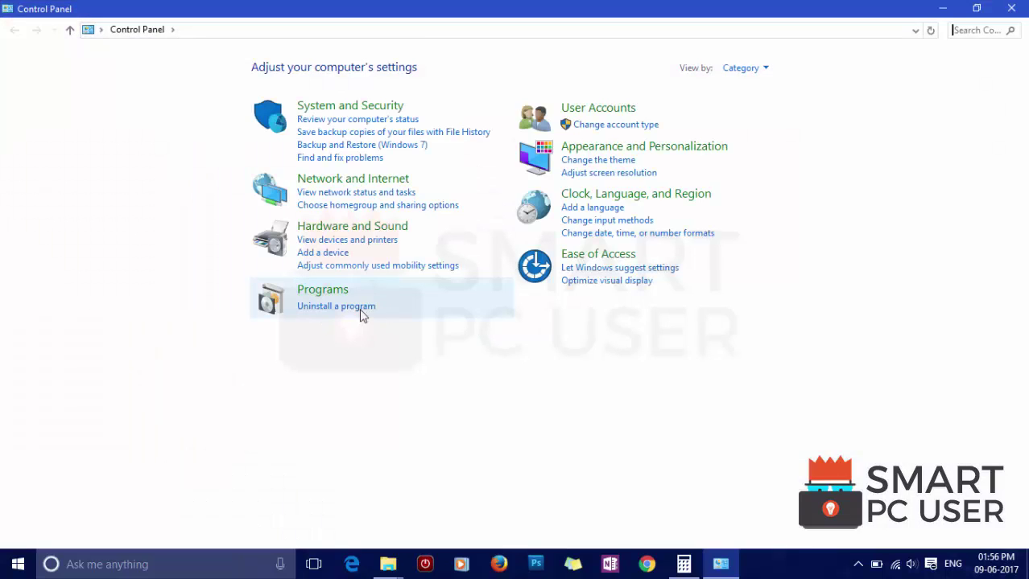
{"action": "left_click", "coordinate": [332, 308]}
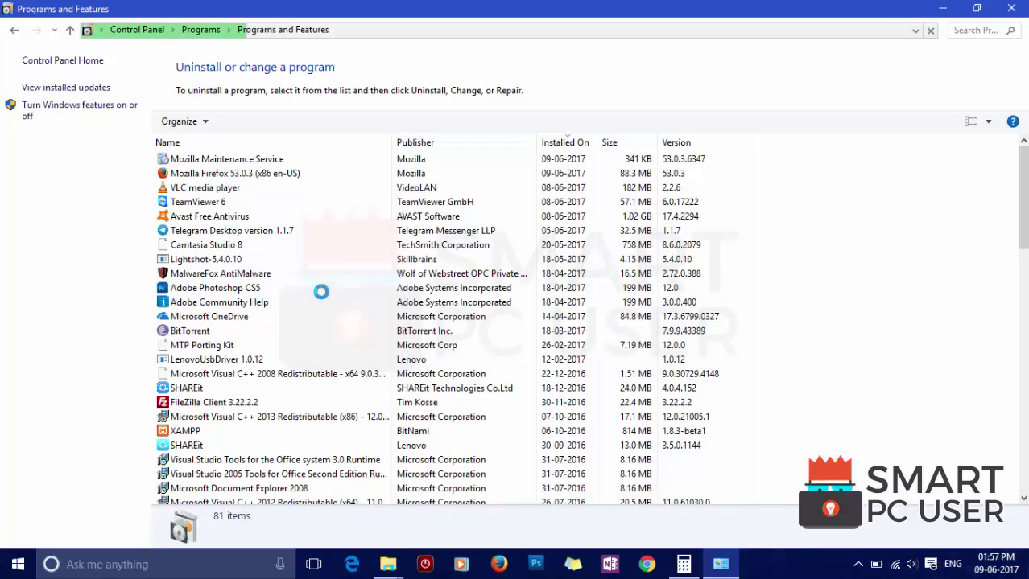
{"action": "left_click", "coordinate": [569, 143]}
{"action": "left_click", "coordinate": [569, 143]}
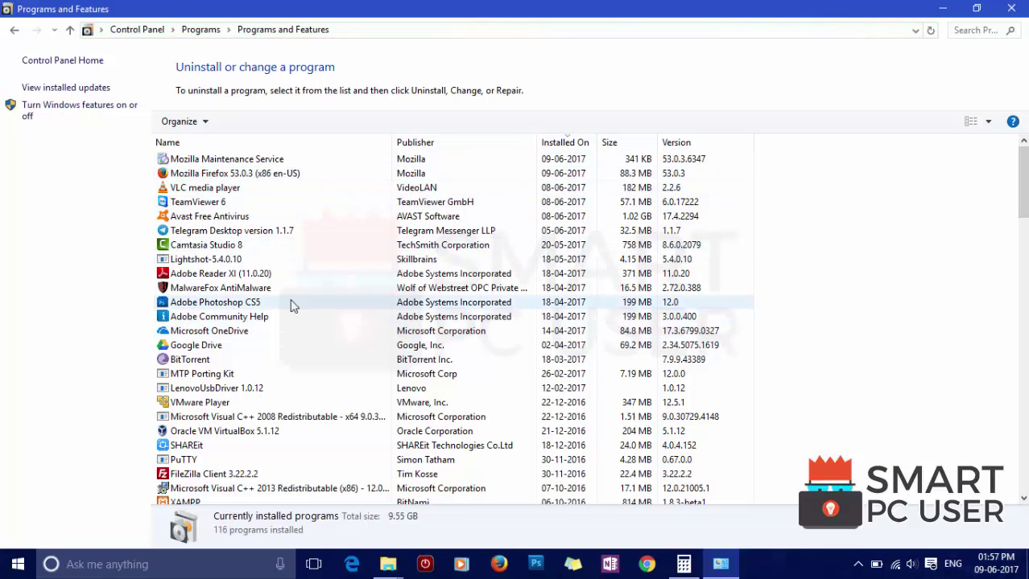
- Start uninstalling LenovoUsbDriver 1.0.12 from the installed programs list
{"action": "right_click", "coordinate": [259, 394]}
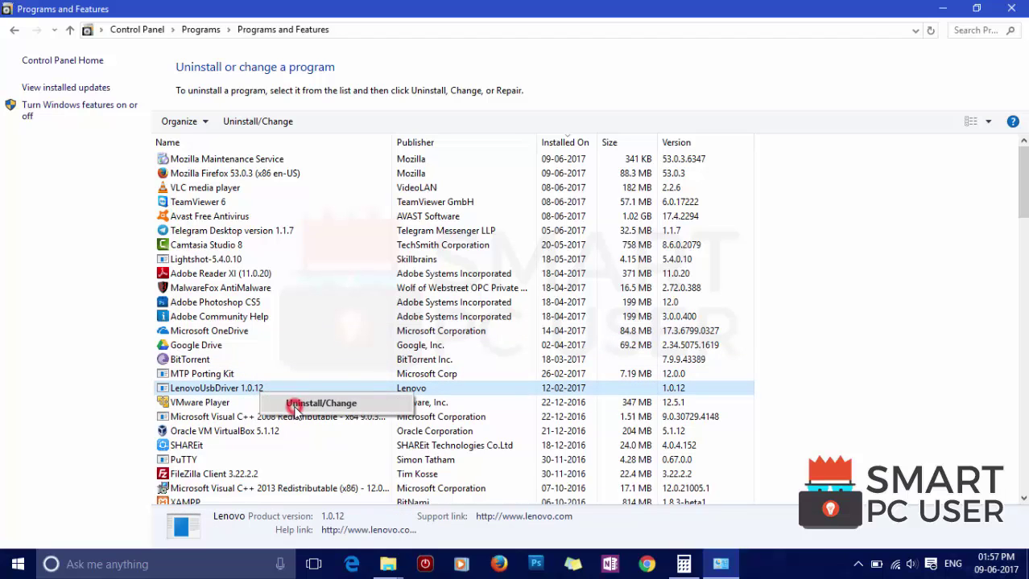
{"action": "left_click", "coordinate": [305, 405]}
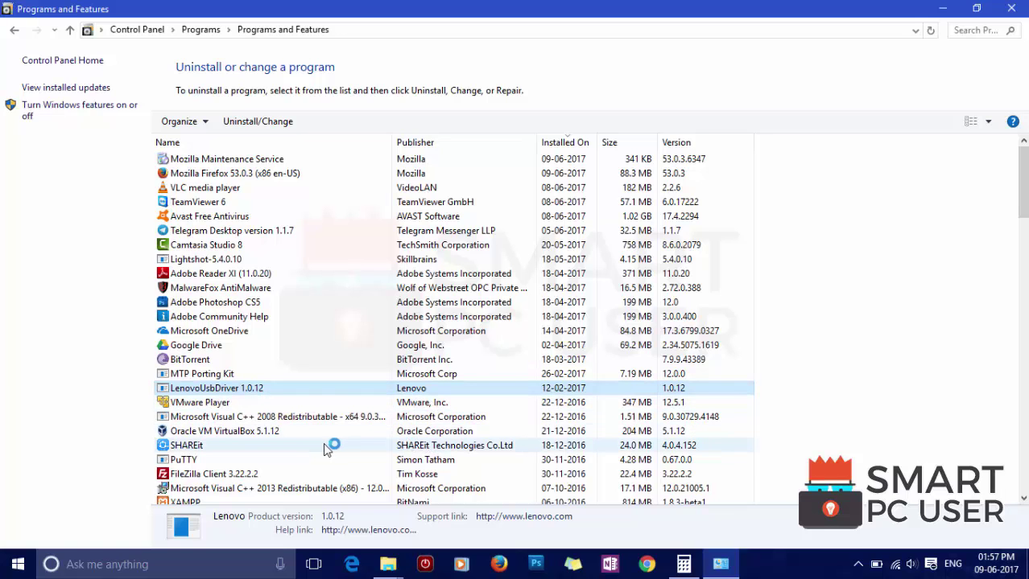
{"action": "scroll", "coordinate": [328, 446], "scroll_direction": "down", "scroll_amount": 2}
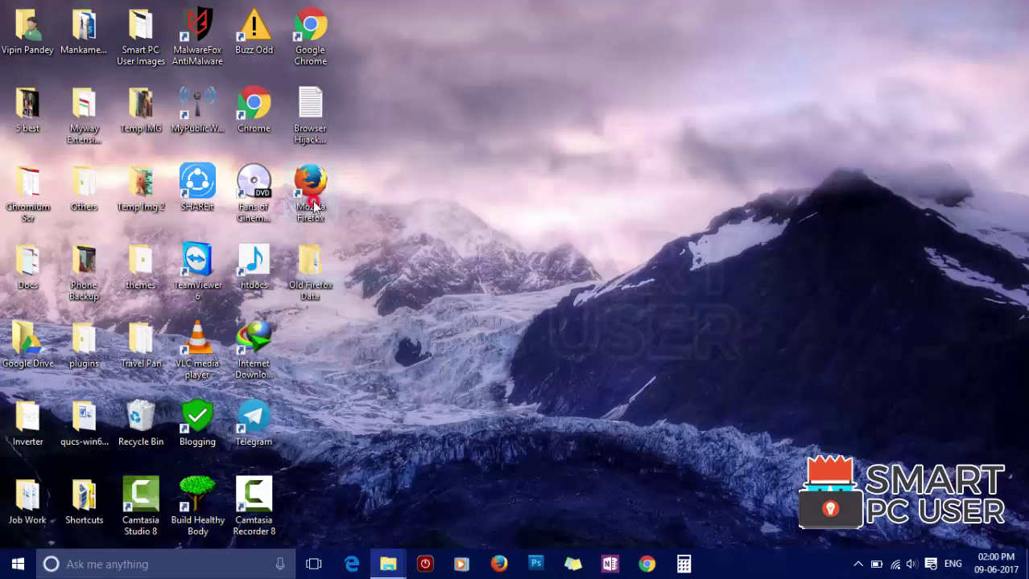
- Open Firefox from its desktop shortcut, search for "smartpcuser" from the start page, and look through the search results
{"action": "double_click", "coordinate": [314, 203]}
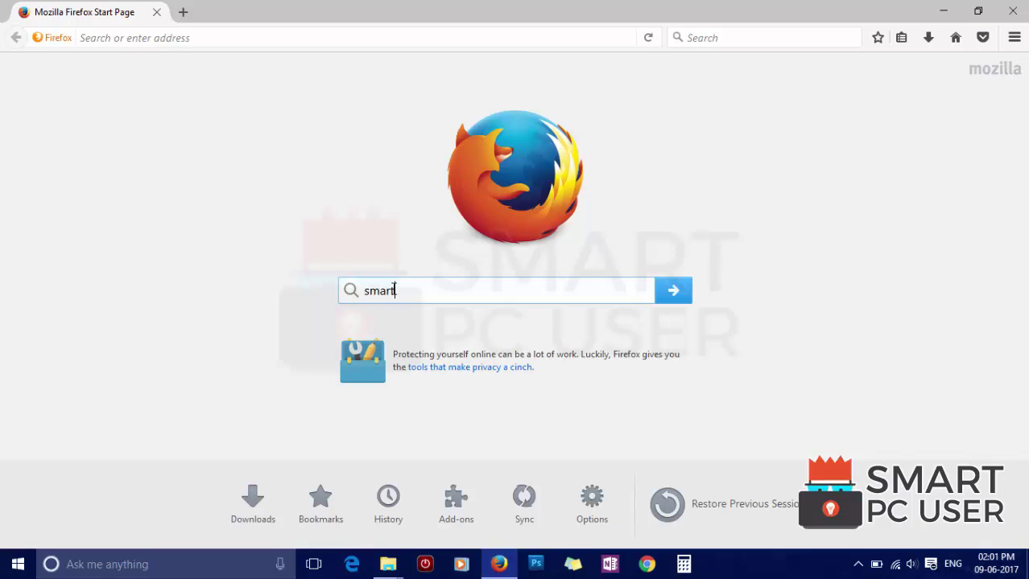
{"action": "type", "text": "er"}
{"action": "key", "text": "Return"}
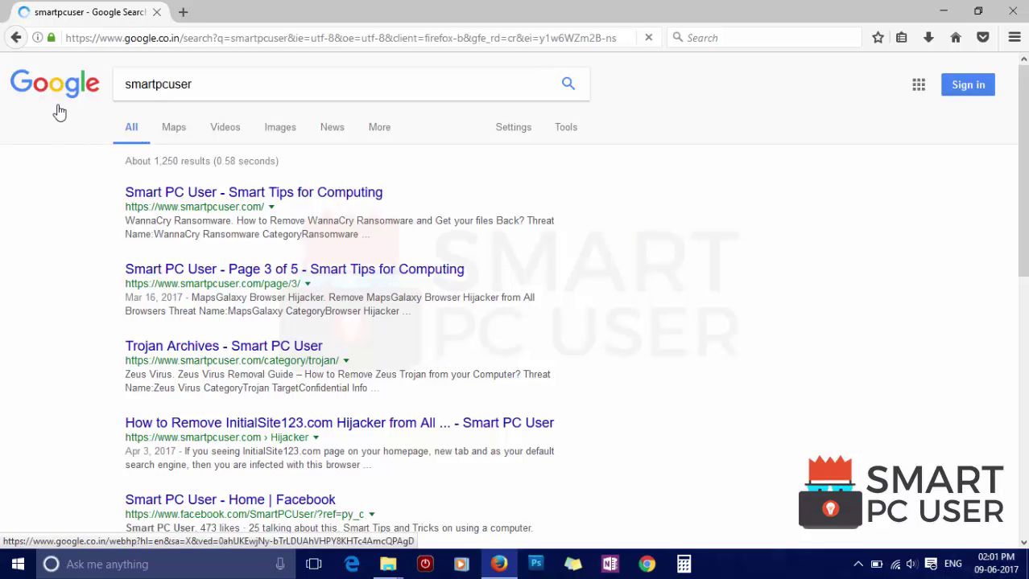
{"action": "scroll", "coordinate": [58, 110], "scroll_direction": "down", "scroll_amount": 10}
{"action": "scroll", "coordinate": [57, 110], "scroll_direction": "down", "scroll_amount": 2}
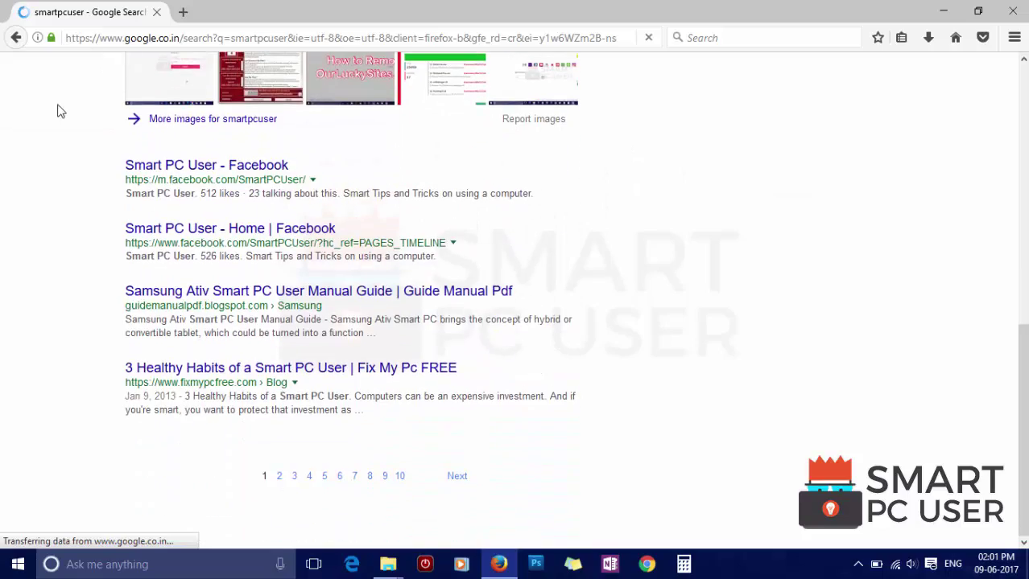
{"action": "scroll", "coordinate": [57, 110], "scroll_direction": "up", "scroll_amount": 12}
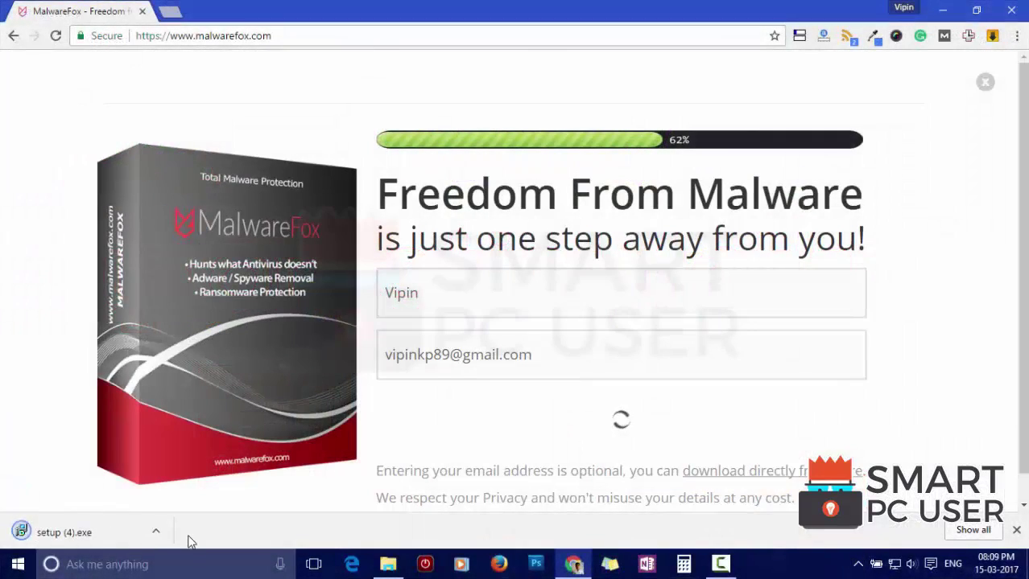
- Run the downloaded MalwareFox setup in English, accept the licence agreement, and install to the default folder with a desktop icon and Real Time Protection
{"action": "left_click", "coordinate": [89, 533]}
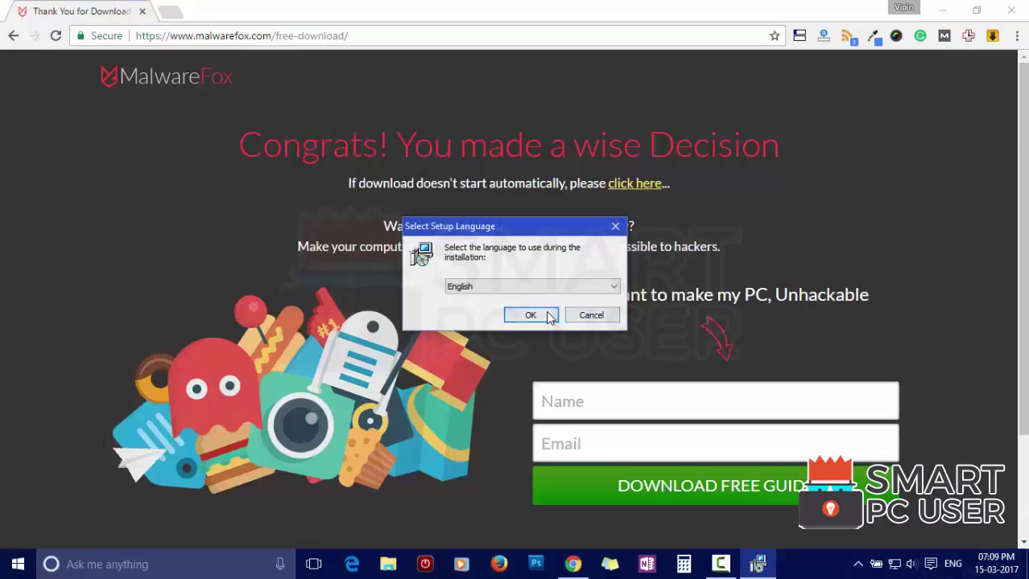
{"action": "left_click", "coordinate": [546, 315]}
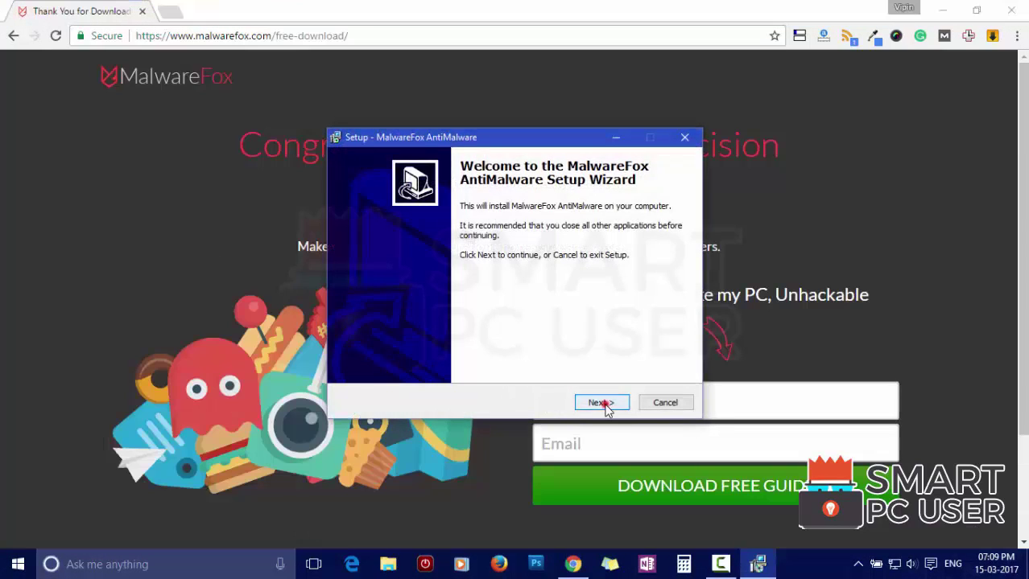
{"action": "left_click", "coordinate": [602, 402]}
{"action": "left_click", "coordinate": [406, 356]}
{"action": "left_click", "coordinate": [602, 402]}
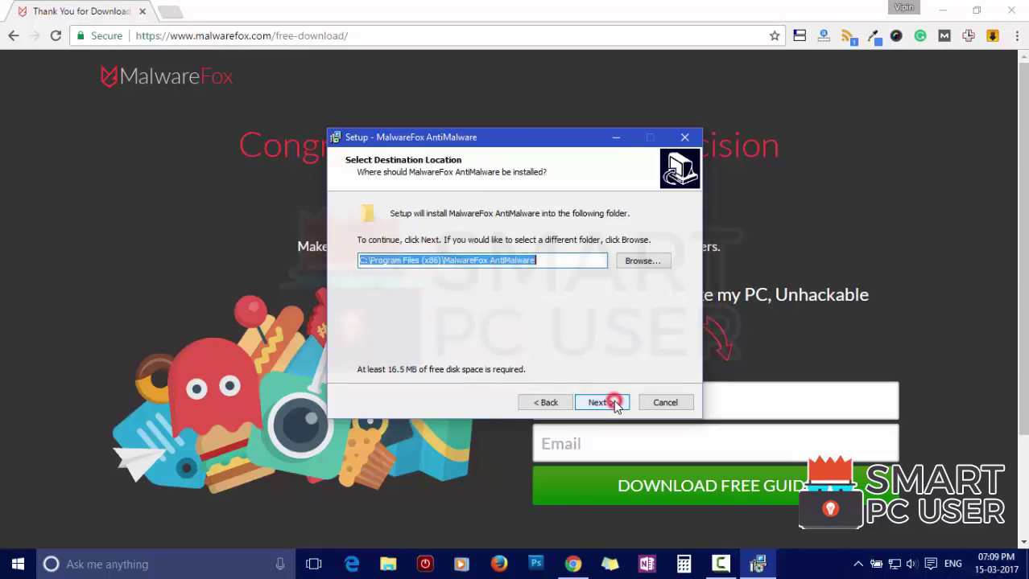
{"action": "left_click", "coordinate": [595, 401]}
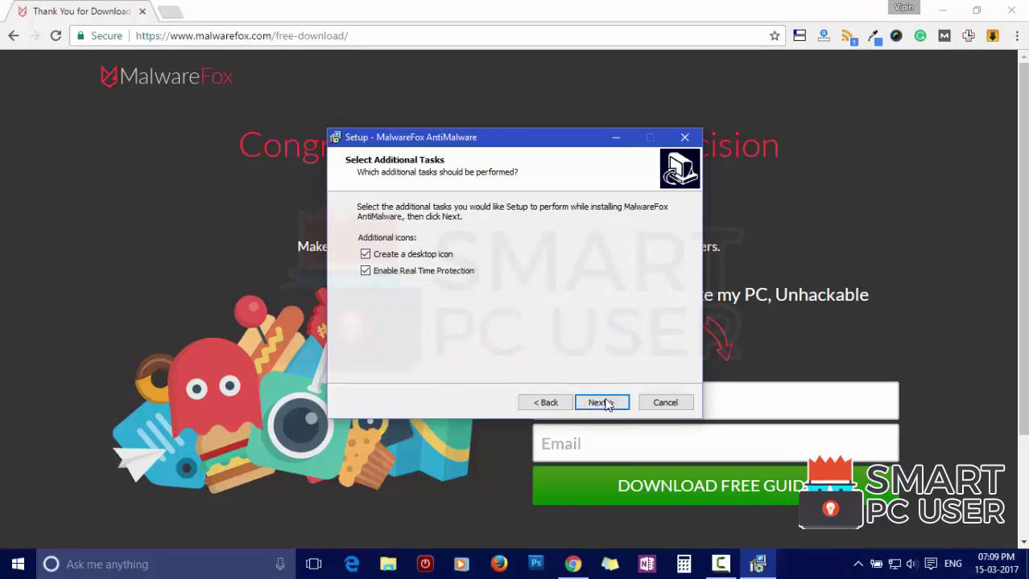
{"action": "left_click", "coordinate": [604, 402]}
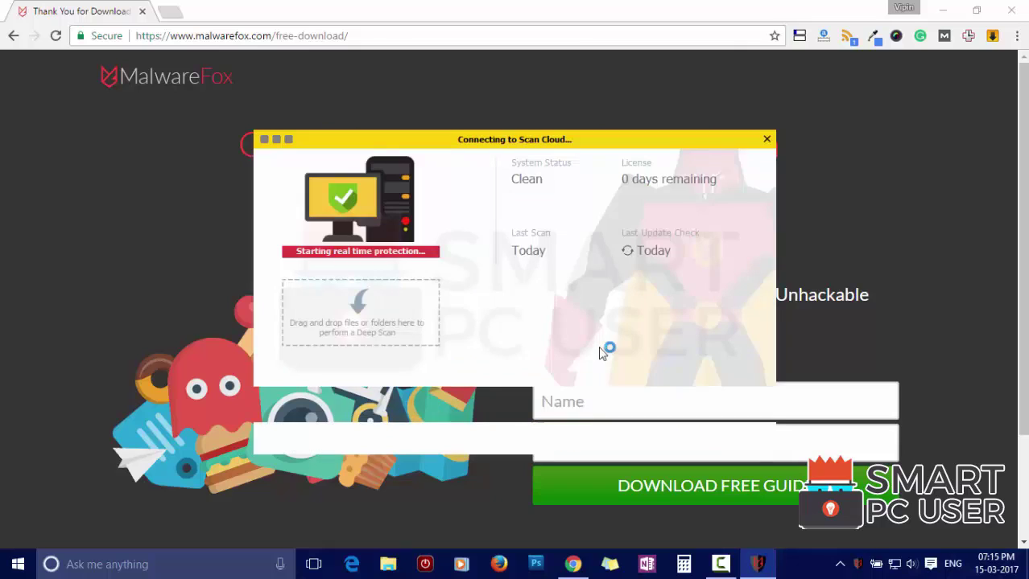
- Open the available update notice in MalwareFox and start updating to version 2.72.2.176
{"action": "left_click", "coordinate": [538, 138]}
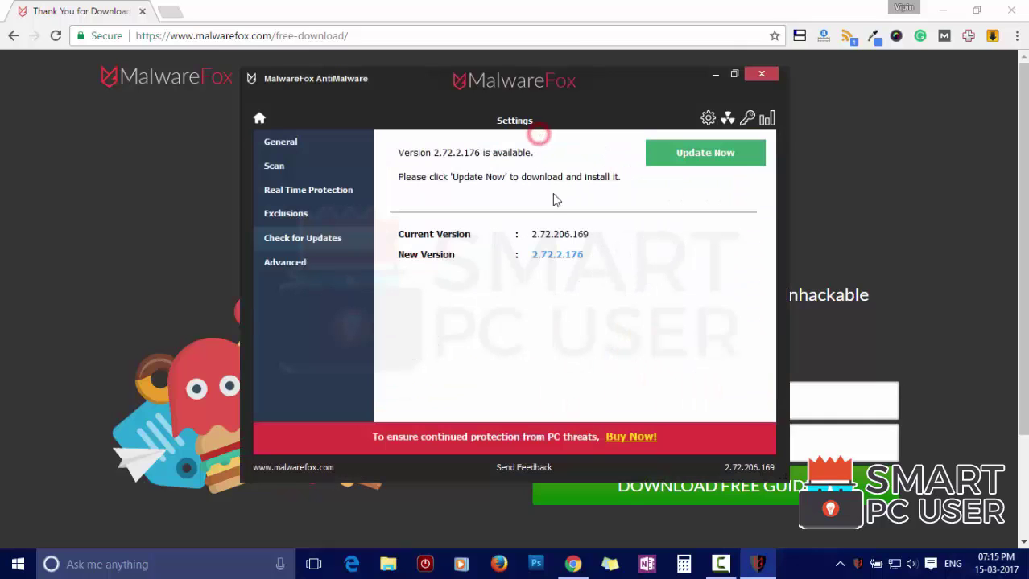
{"action": "left_click", "coordinate": [699, 164]}
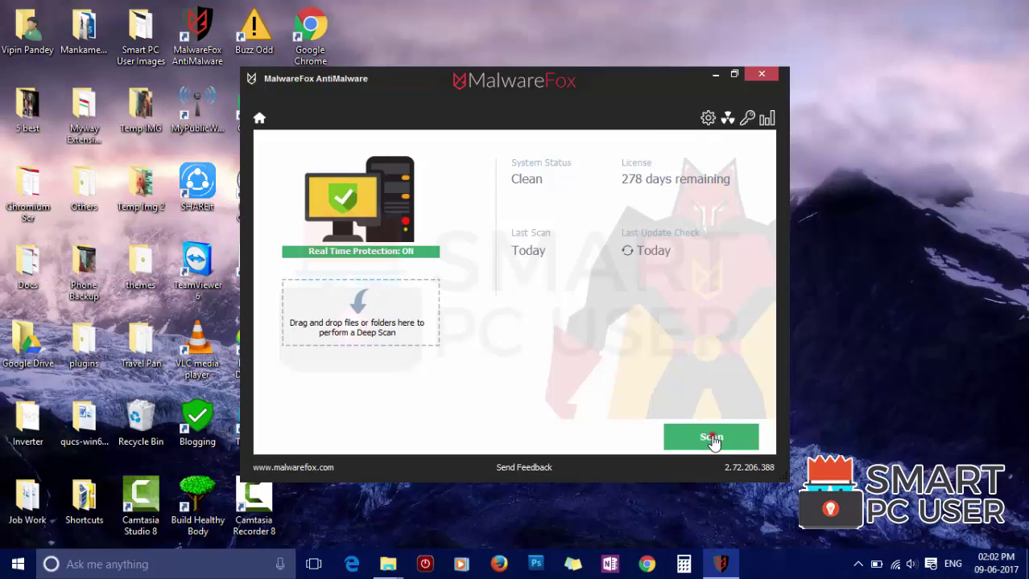
- Scan the system with MalwareFox, stop the scan, repair the detected Firefox Shortcut and Firefox Homepage settings, and close MalwareFox
{"action": "left_click", "coordinate": [711, 439]}
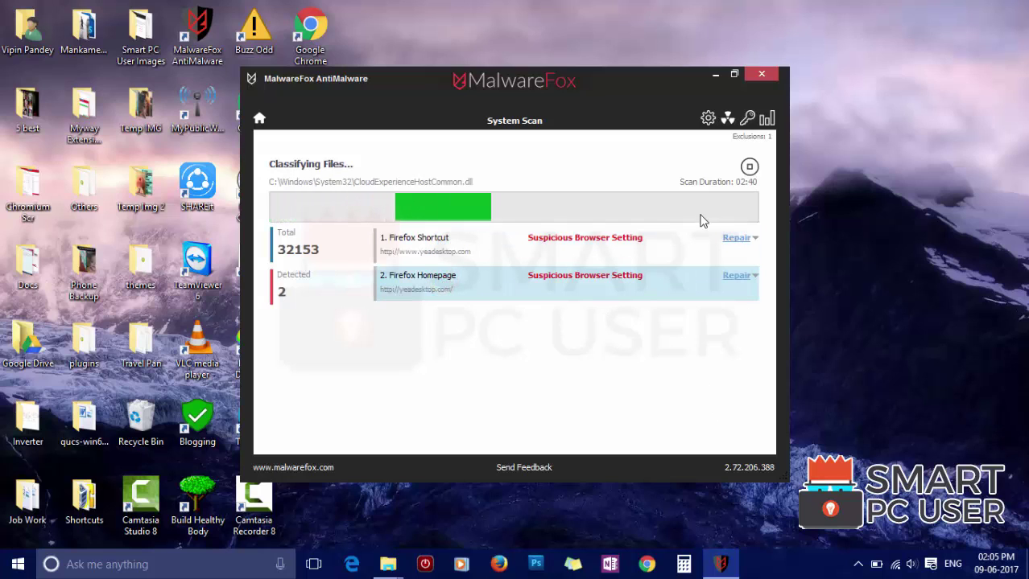
{"action": "left_click", "coordinate": [751, 167]}
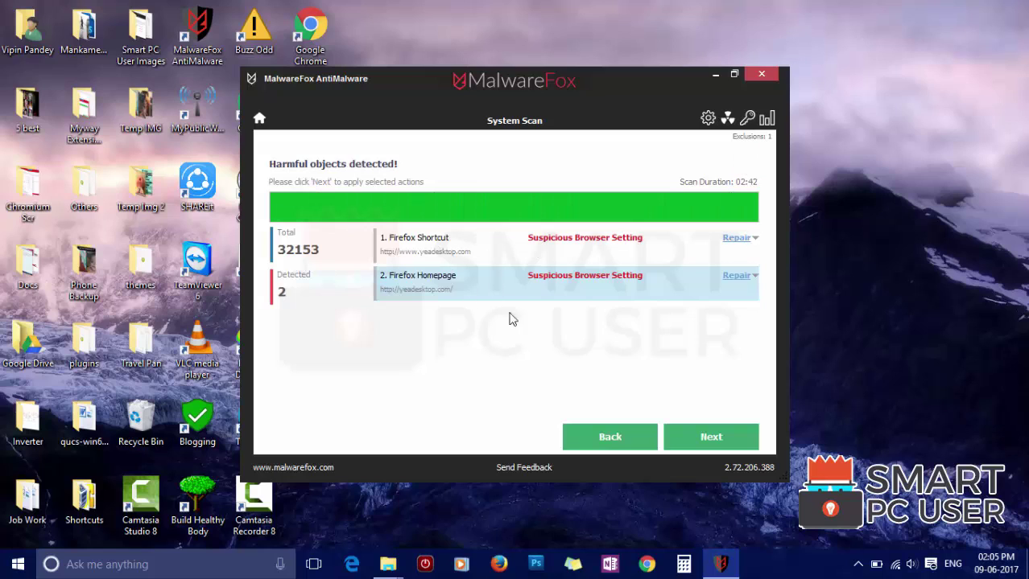
{"action": "left_click", "coordinate": [709, 440]}
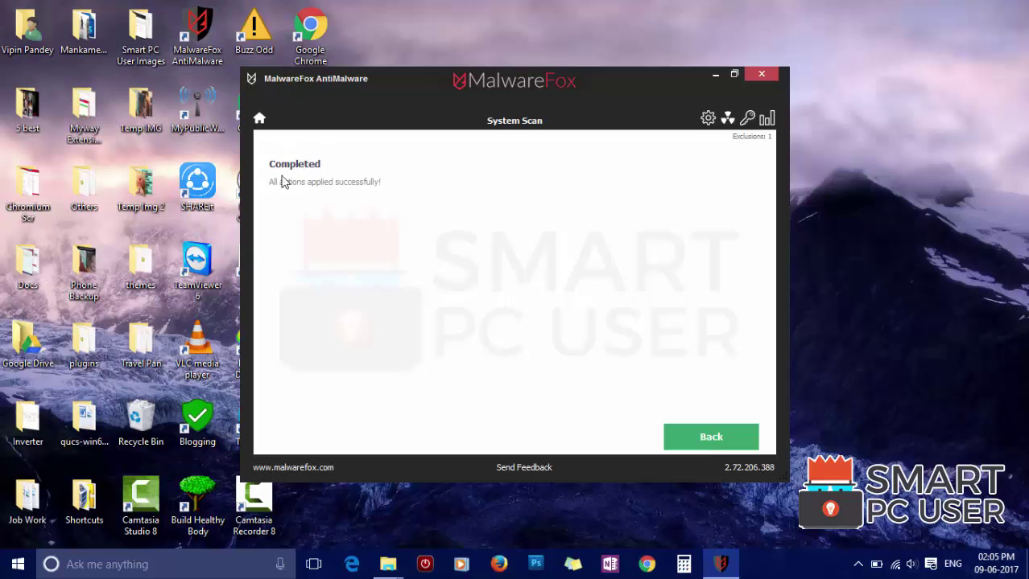
{"action": "left_click", "coordinate": [726, 439]}
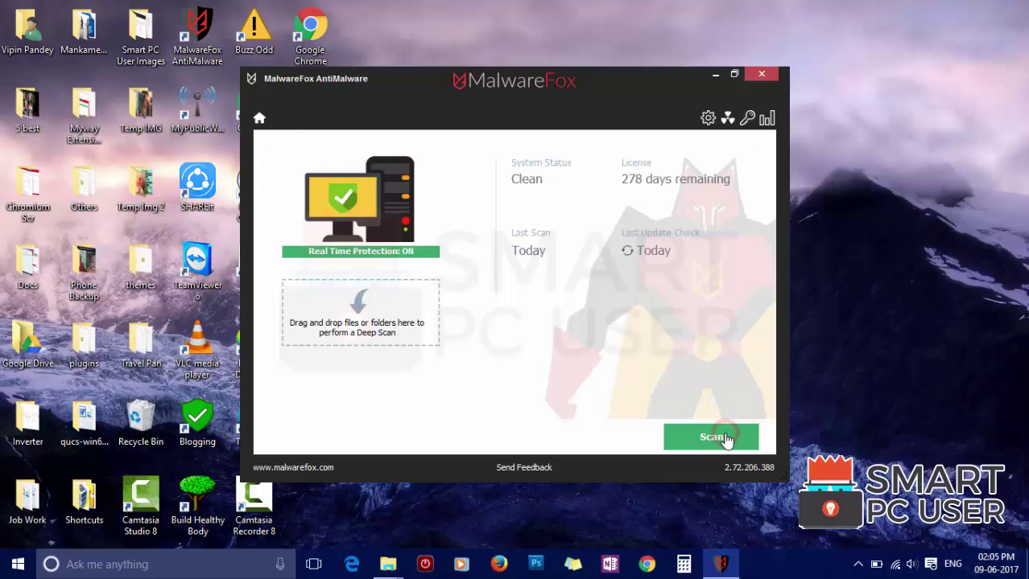
{"action": "left_click", "coordinate": [760, 75]}
- Reopen Firefox from the desktop, search for "smartpcuser", and check the results page for signs of the hijacker
{"action": "double_click", "coordinate": [318, 201]}
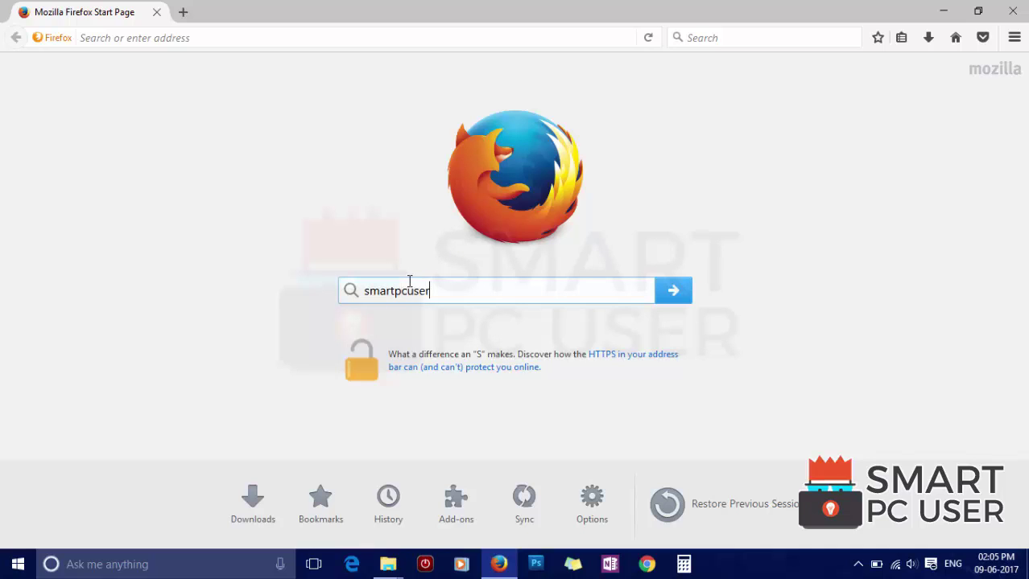
{"action": "key", "text": "Return"}
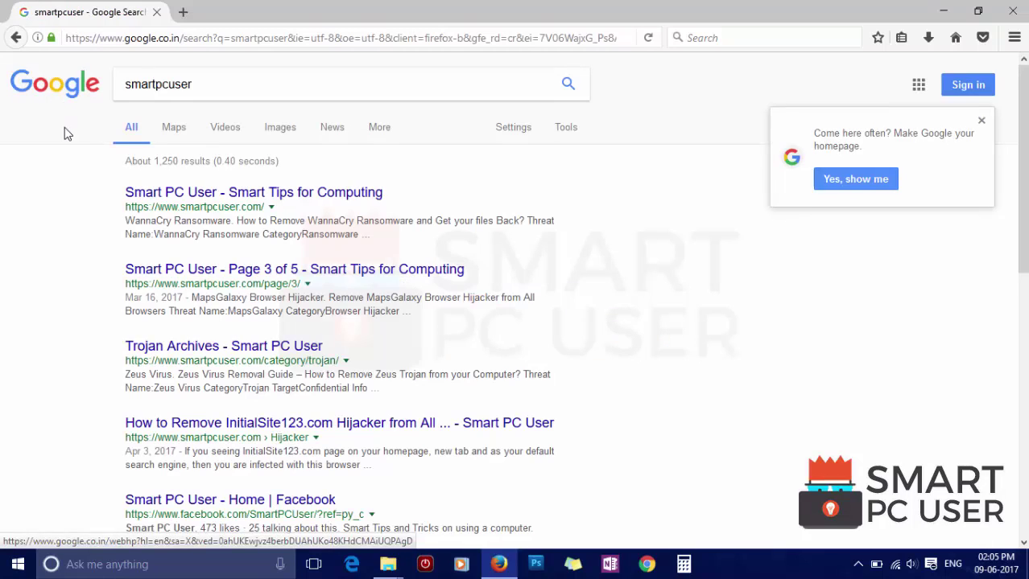
{"action": "scroll", "coordinate": [65, 131], "scroll_direction": "down", "scroll_amount": 10}
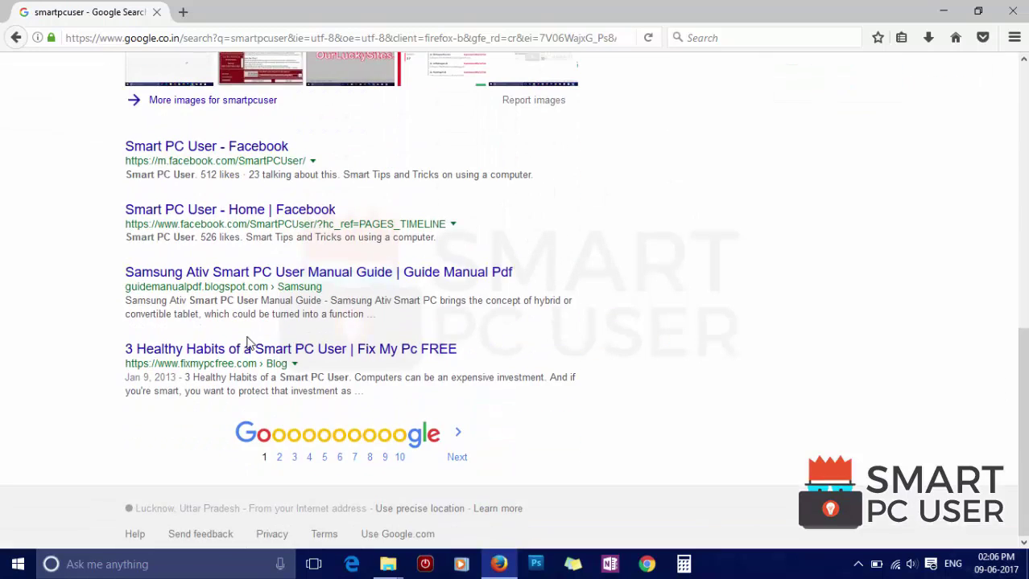
{"action": "scroll", "coordinate": [409, 425], "scroll_direction": "up", "scroll_amount": 10}
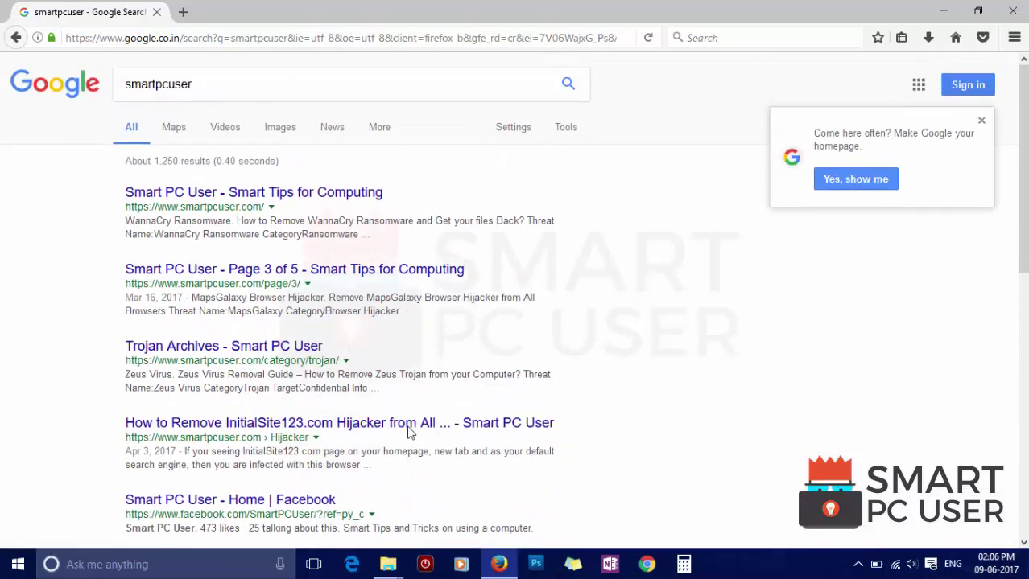